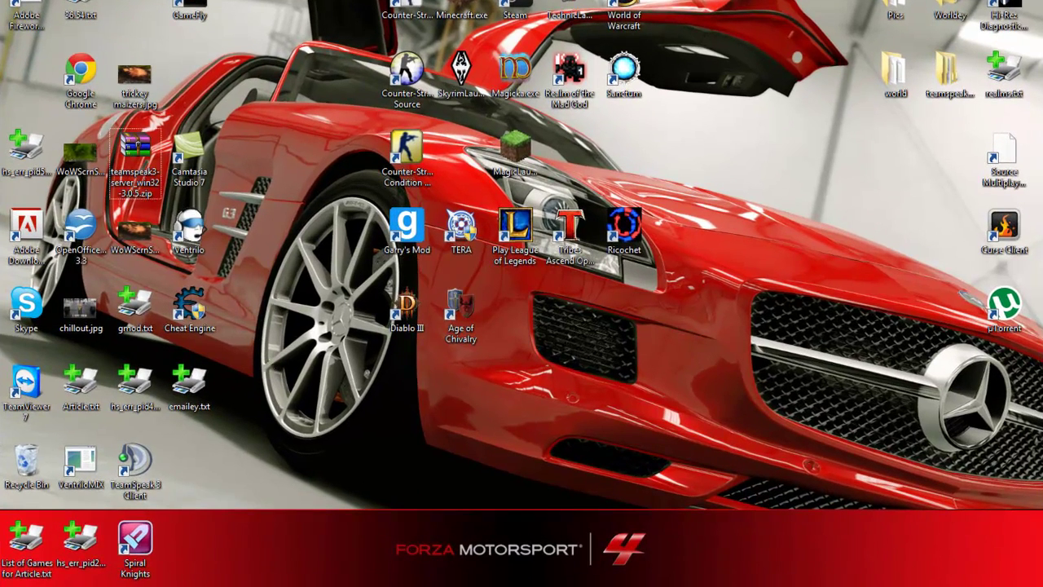
Switch to Google Chrome, search Google for "tekkit" and open the Tekkit page on technicpack.net
mouse_move(93, 585)
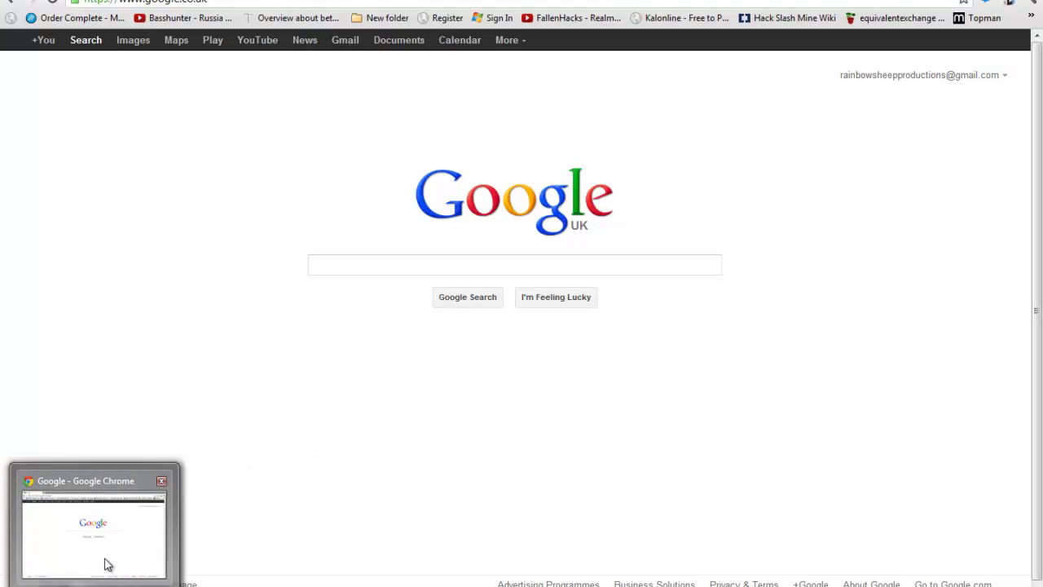
click(107, 563)
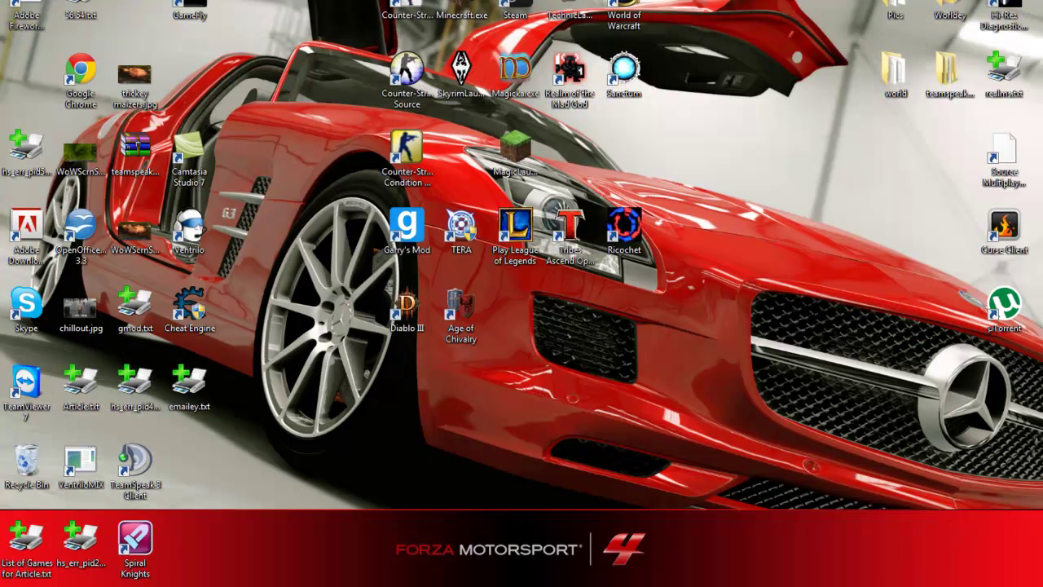
click(168, 575)
click(356, 271)
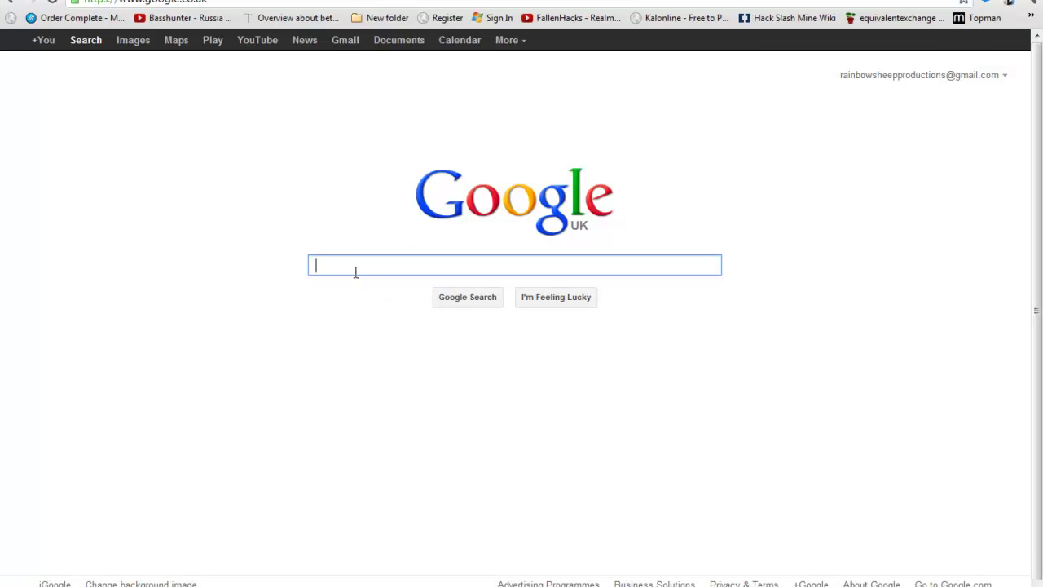
text(tekkit)
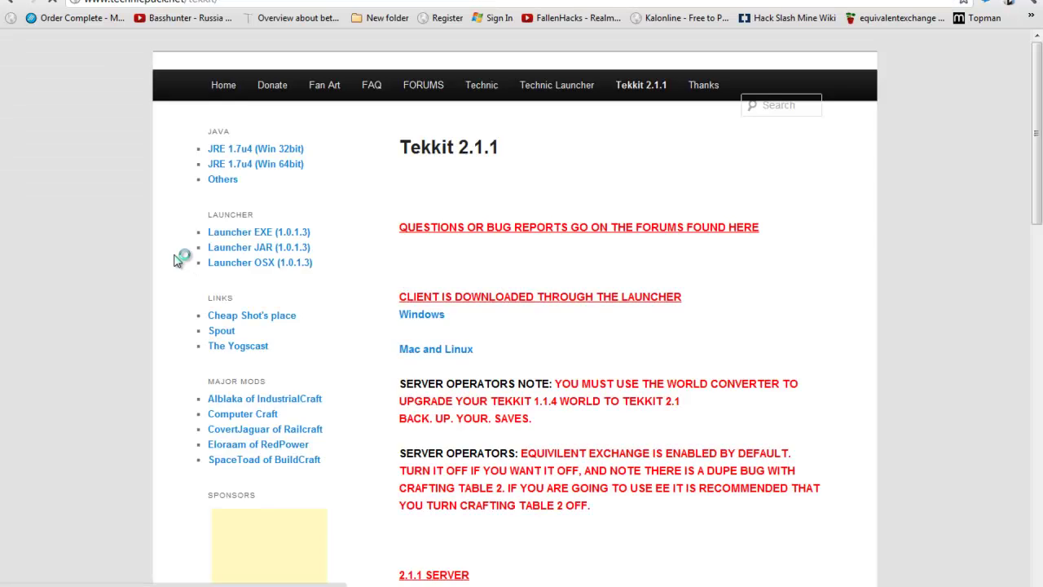
Start downloading the 2.1.1 server archive from the Tekkit page
scroll(90, 218, down, 1)
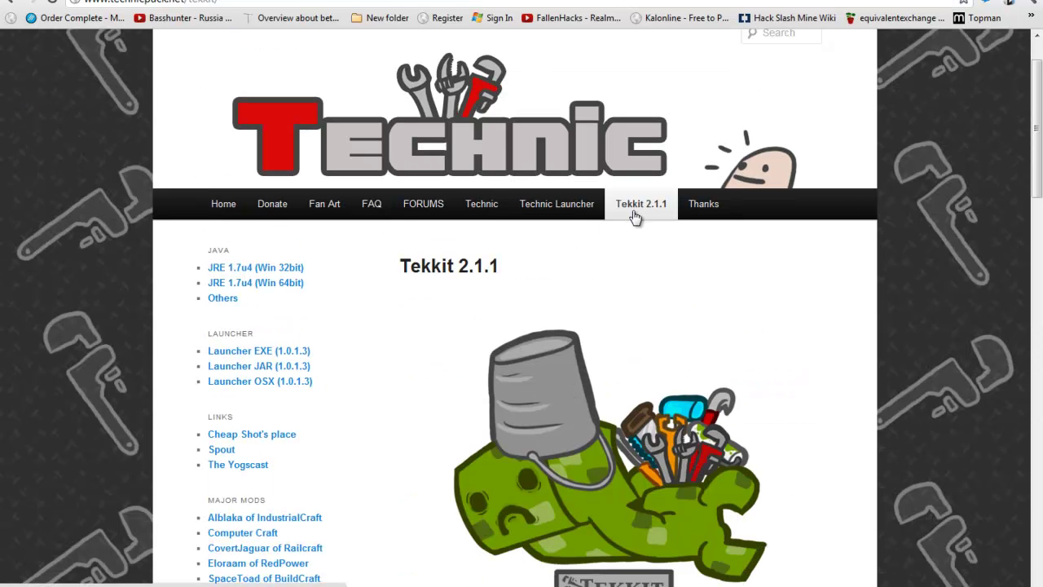
scroll(561, 252, down, 5)
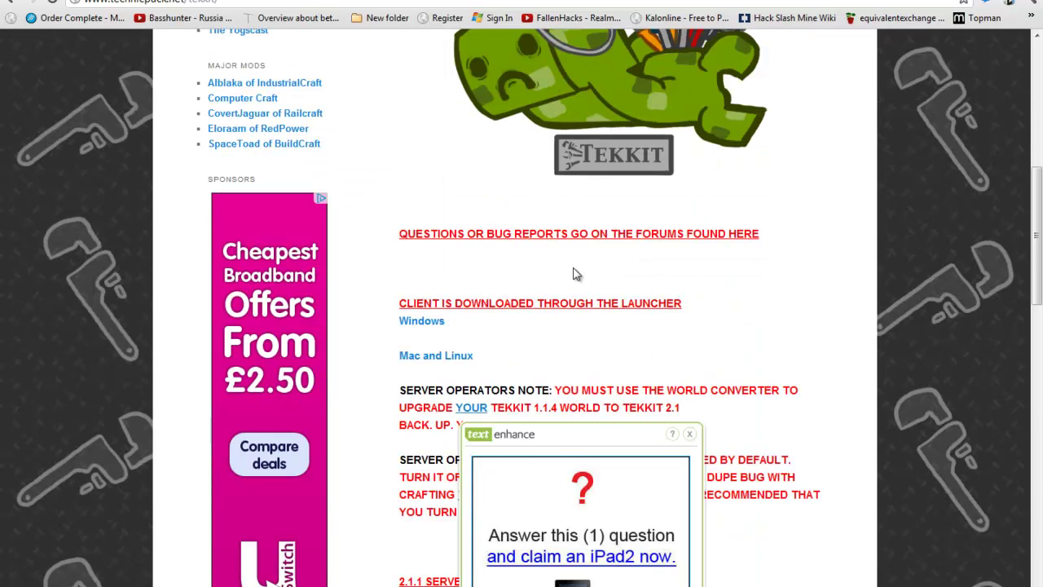
click(400, 325)
scroll(422, 346, down, 3)
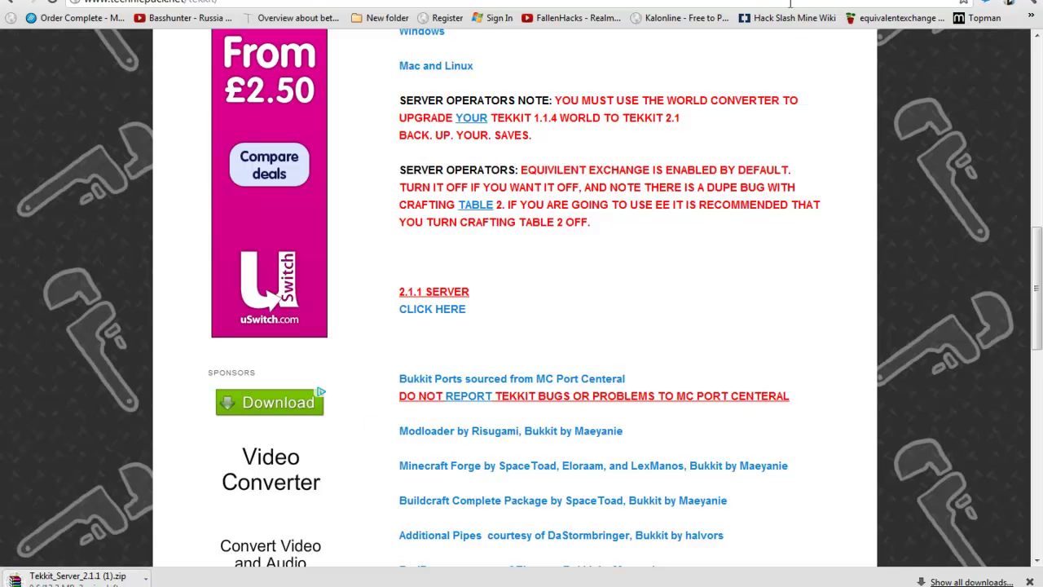
Reduce the browser to a smaller window and open the Downloads folder in Windows Explorer
key(super+Down)
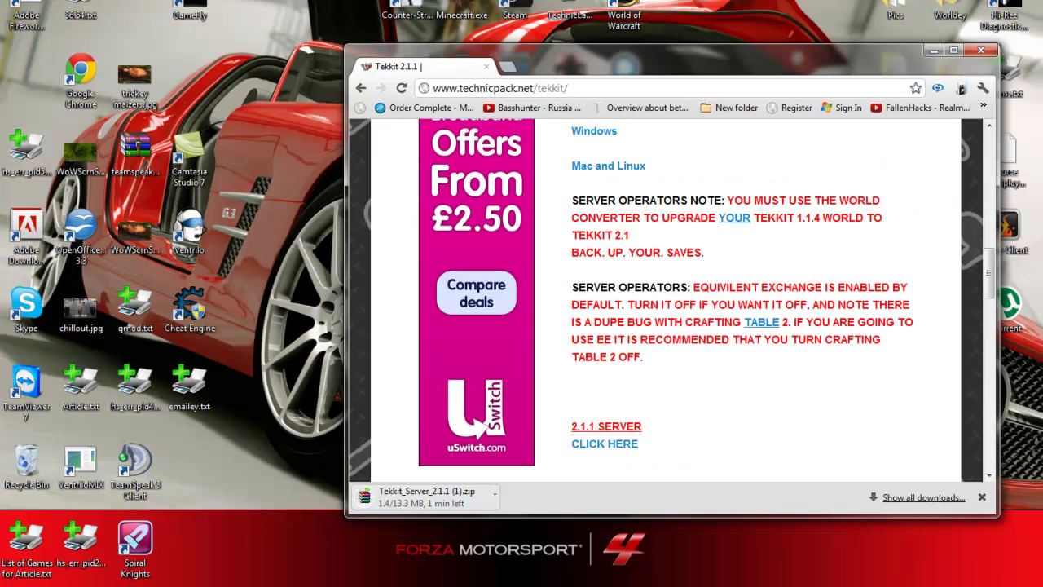
key(super)
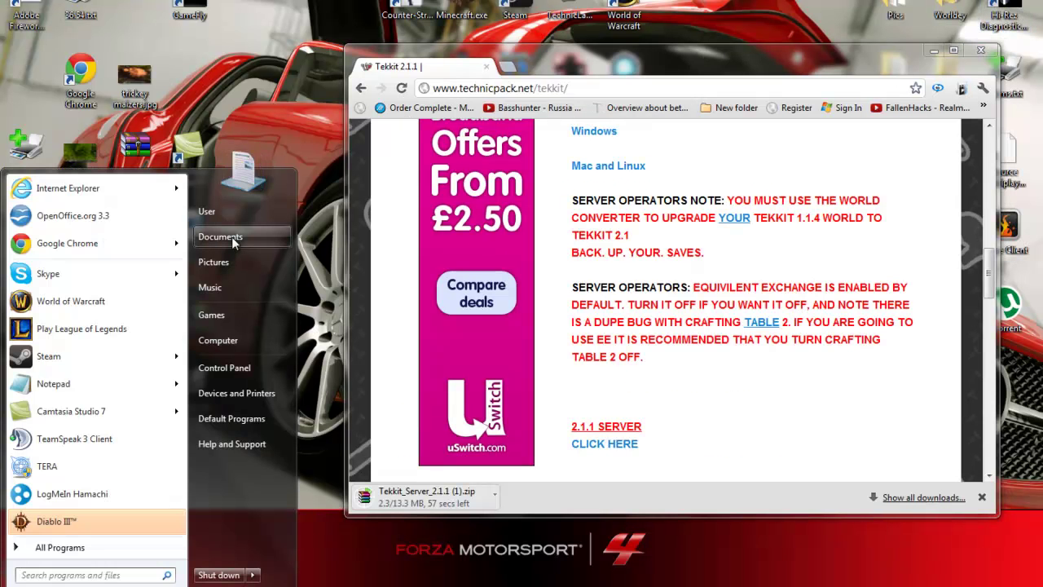
click(356, 189)
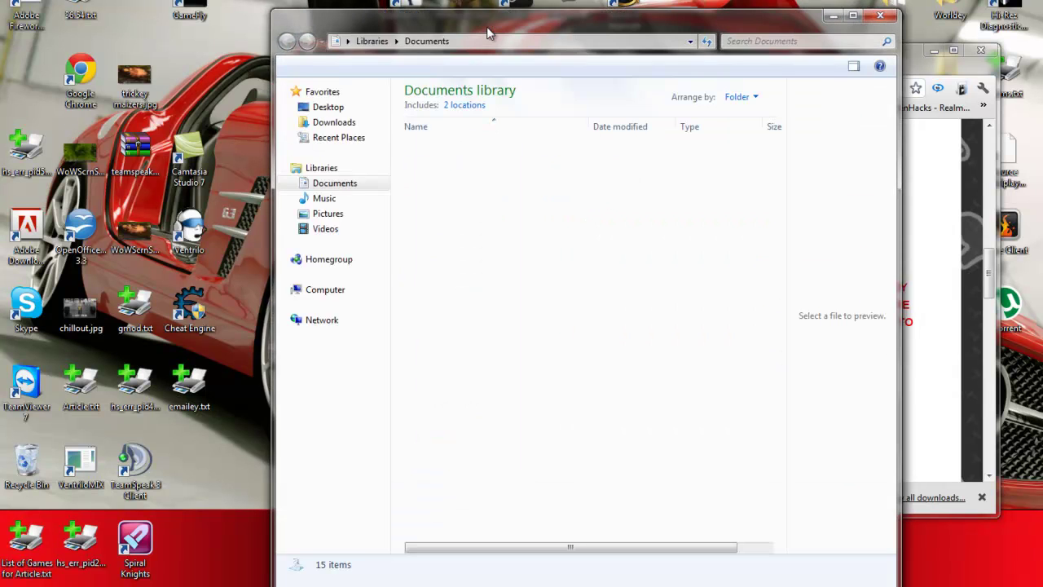
drag(484, 35, 422, 12)
click(271, 99)
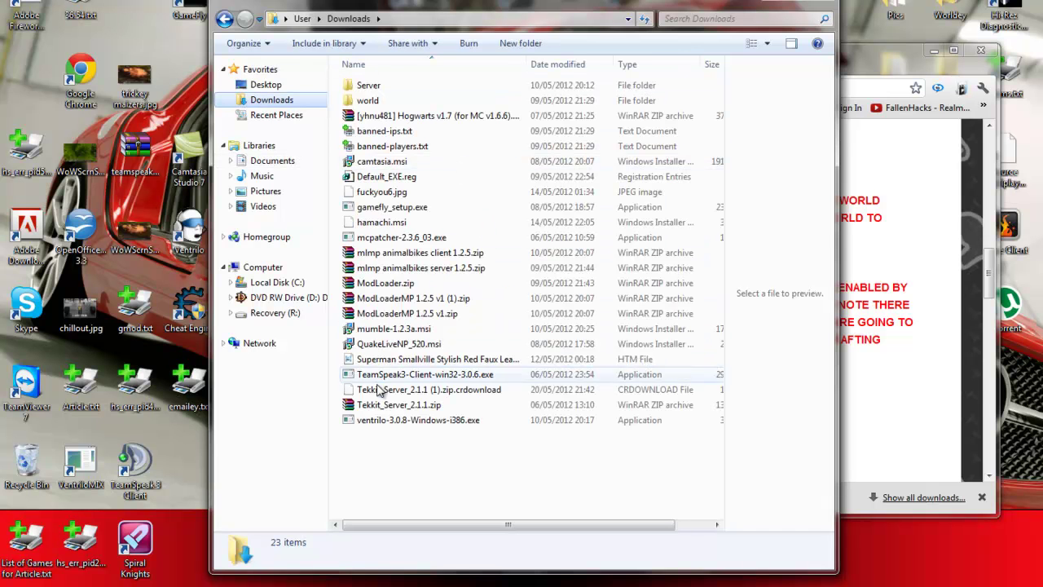
Move Tekkit_Server_2.1.1.zip from Downloads to a free area of the desktop, clearing the open windows out of the way
drag(617, 6, 746, 0)
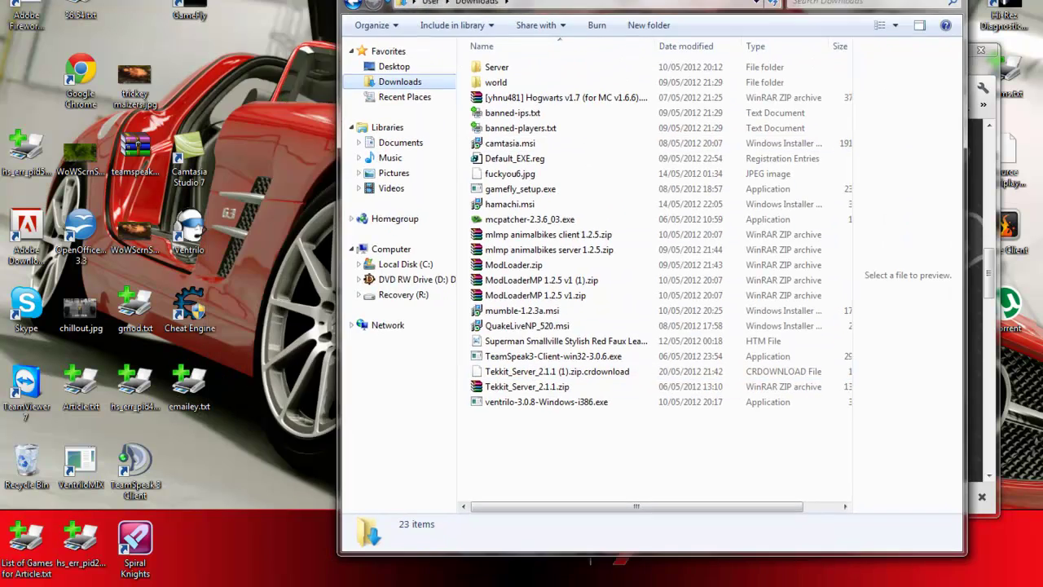
click(562, 386)
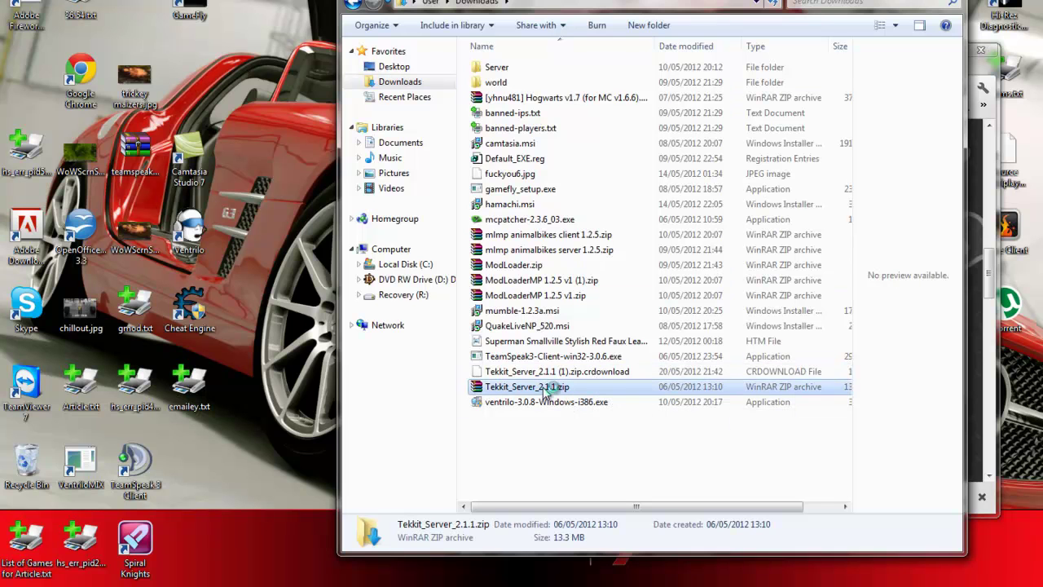
drag(529, 387, 269, 407)
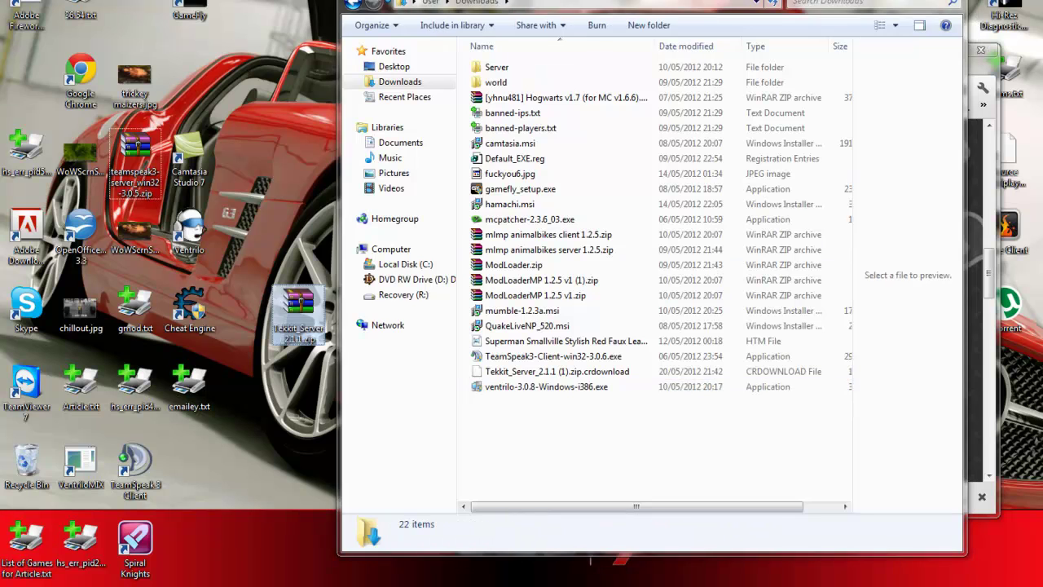
click(945, 2)
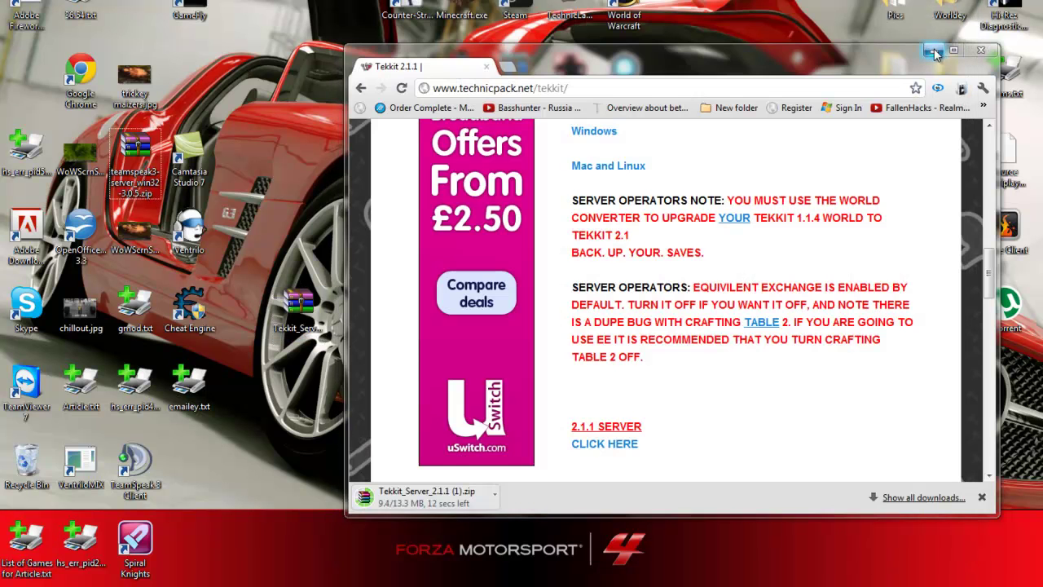
click(935, 53)
drag(303, 328, 637, 414)
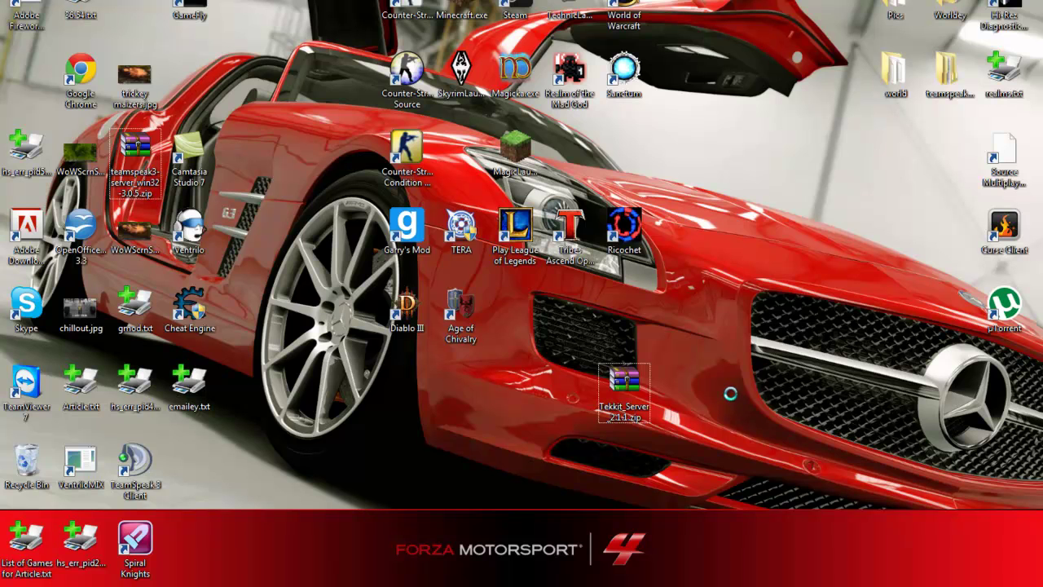
Create a new folder named Server on the desktop beside the Tekkit server archive
right_click(738, 387)
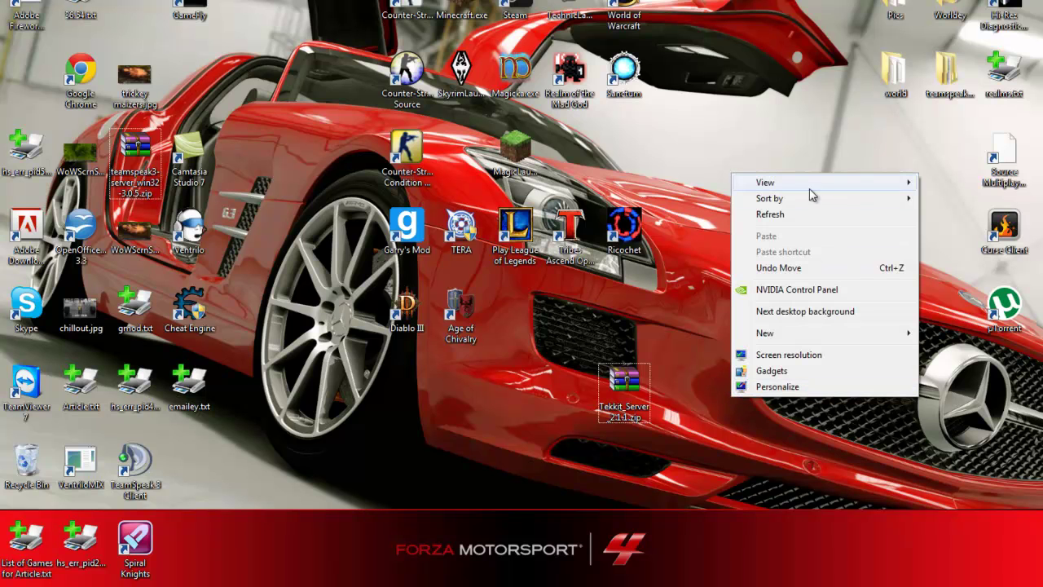
mouse_move(766, 333)
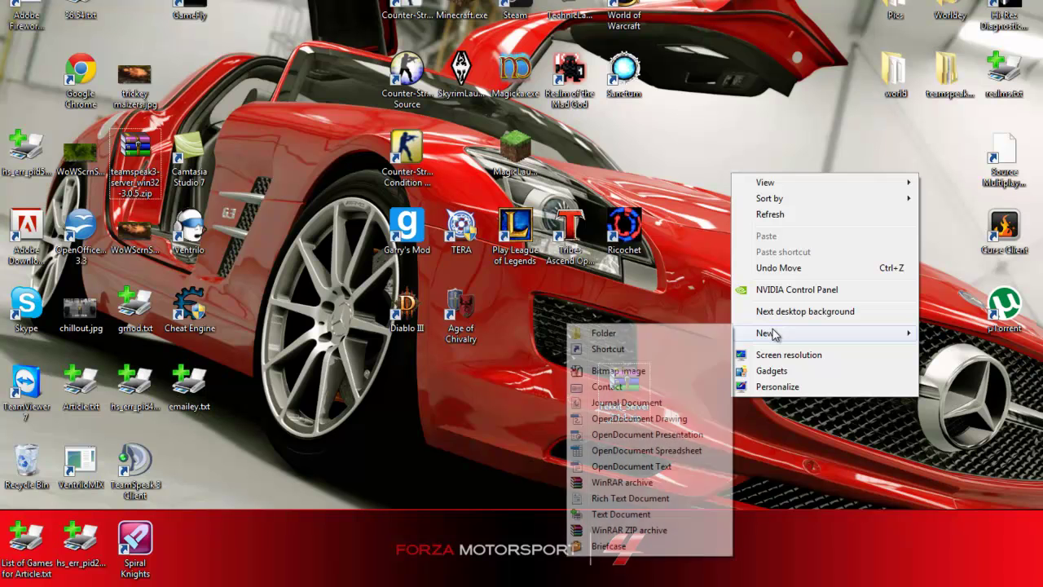
click(652, 333)
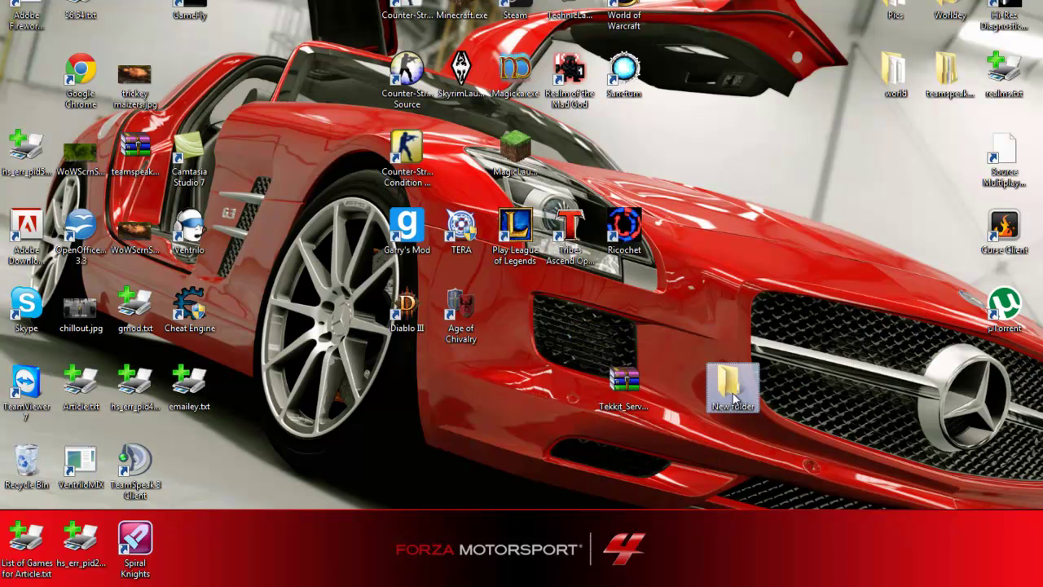
right_click(732, 401)
click(782, 361)
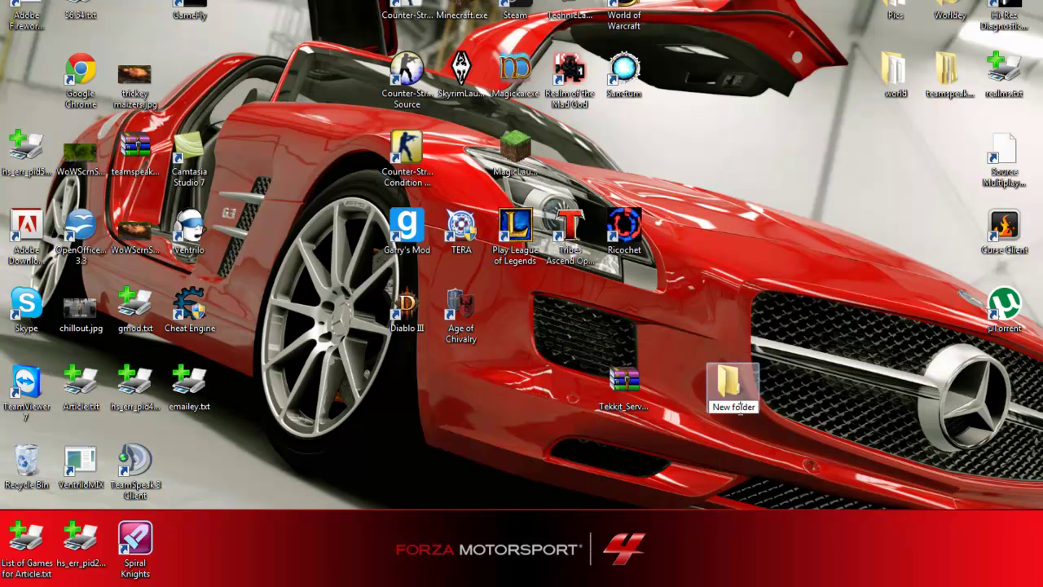
key(Delete)
key(Delete)
key(Delete)
key(Delete)
key(Delete)
key(Delete)
key(Delete)
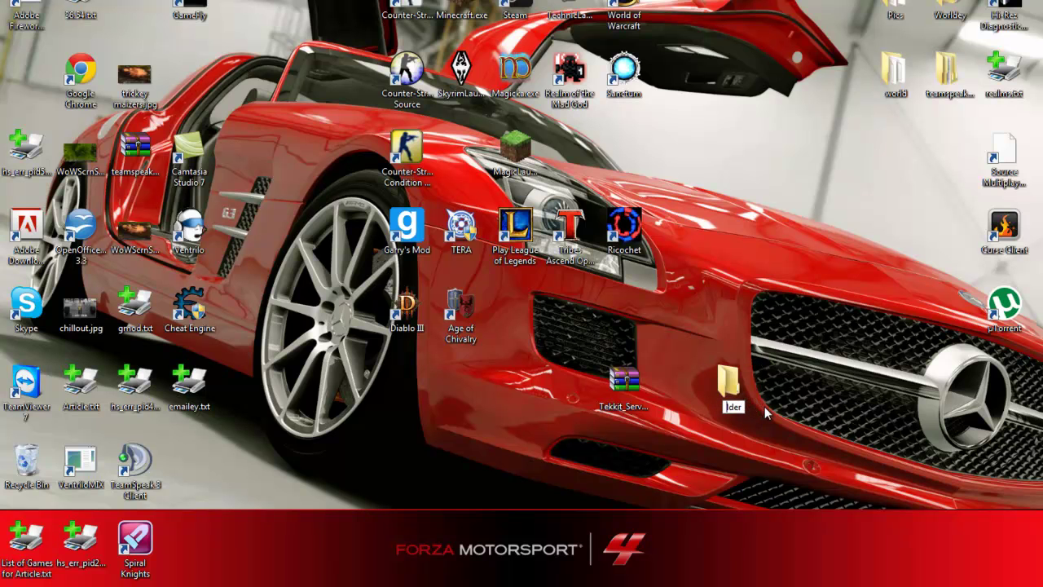
key(Delete)
text(Servw)
key(BackSpace)
text(er)
key(Return)
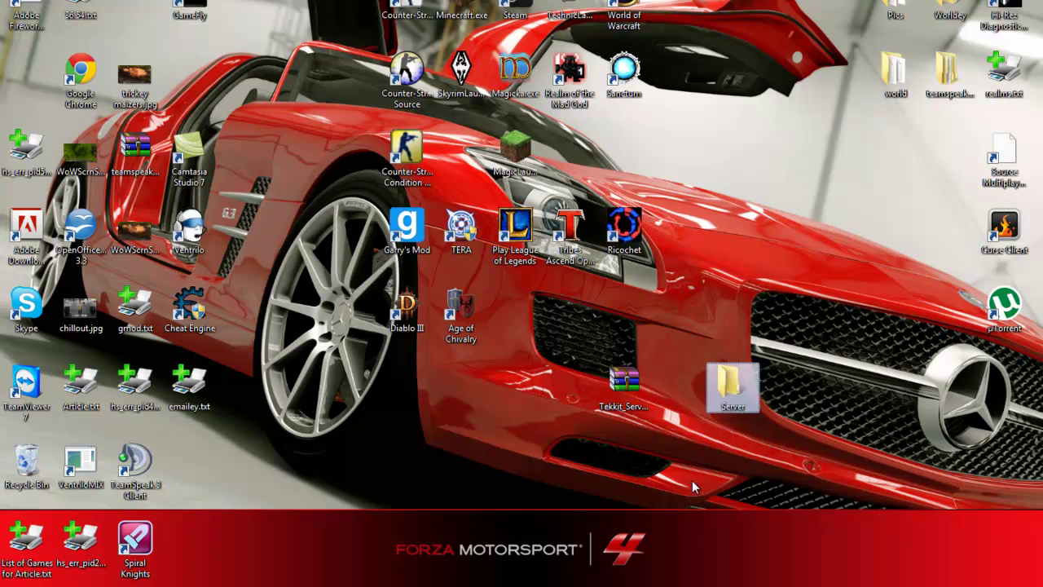
Move the Tekkit server archive into the Server folder and extract it there to a Tekkit_Server_2.1.1 subfolder
drag(624, 383, 752, 391)
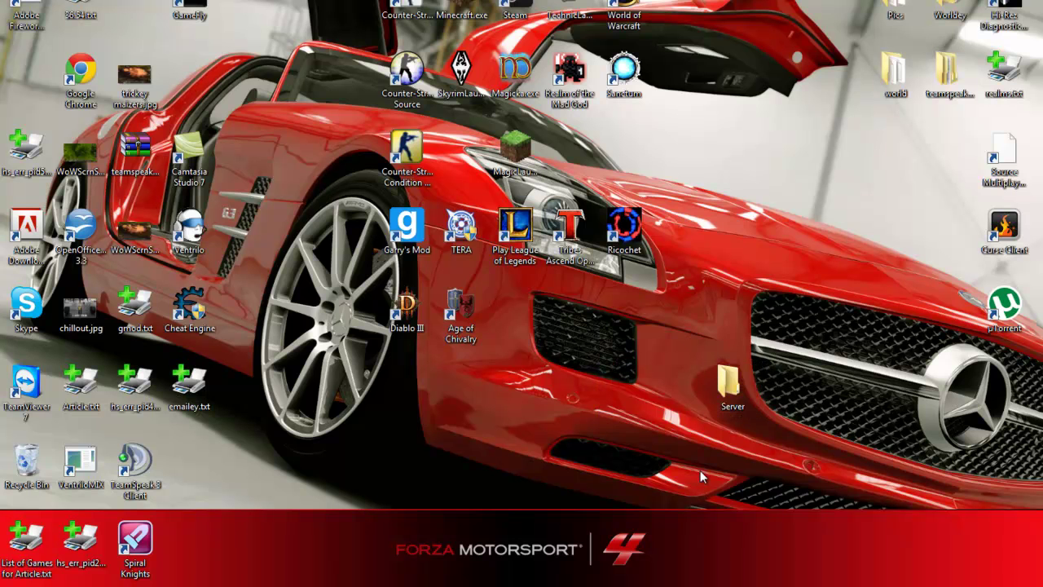
double_click(729, 382)
click(516, 68)
right_click(513, 65)
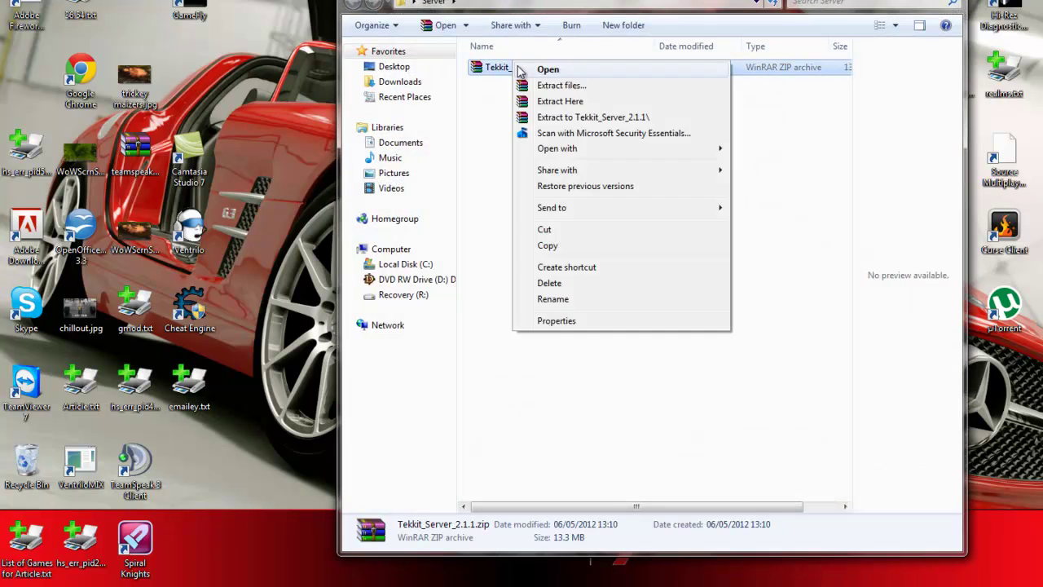
click(580, 119)
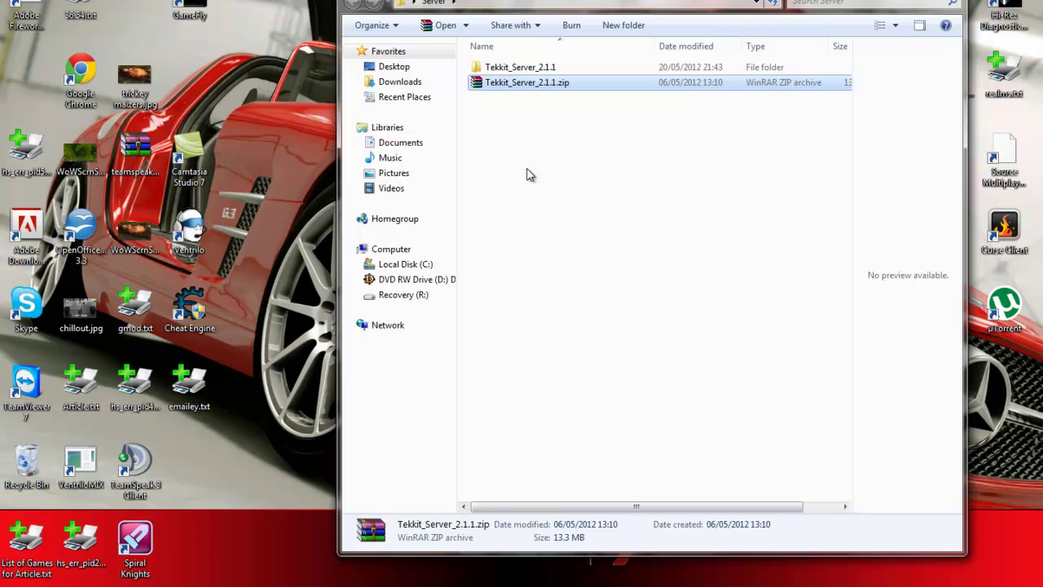
Run launch.bat from the extracted Tekkit_Server_2.1.1 folder, then dismiss its console window
double_click(544, 69)
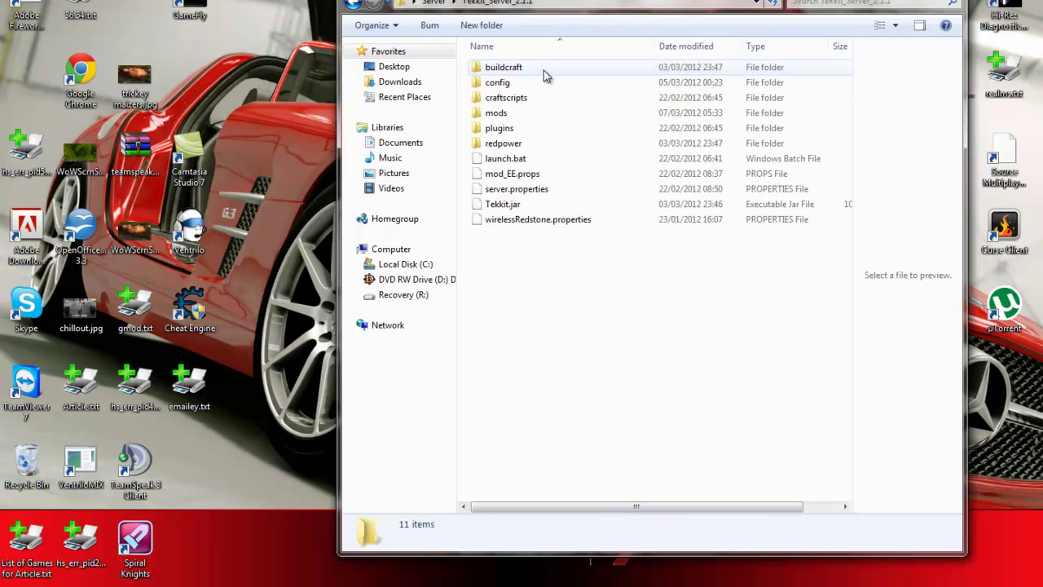
click(562, 158)
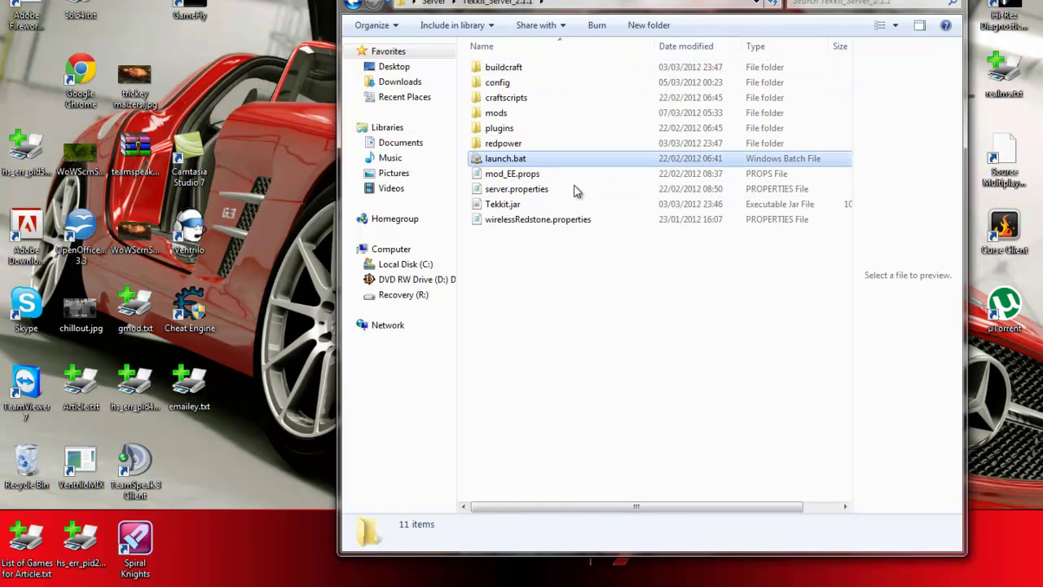
double_click(631, 162)
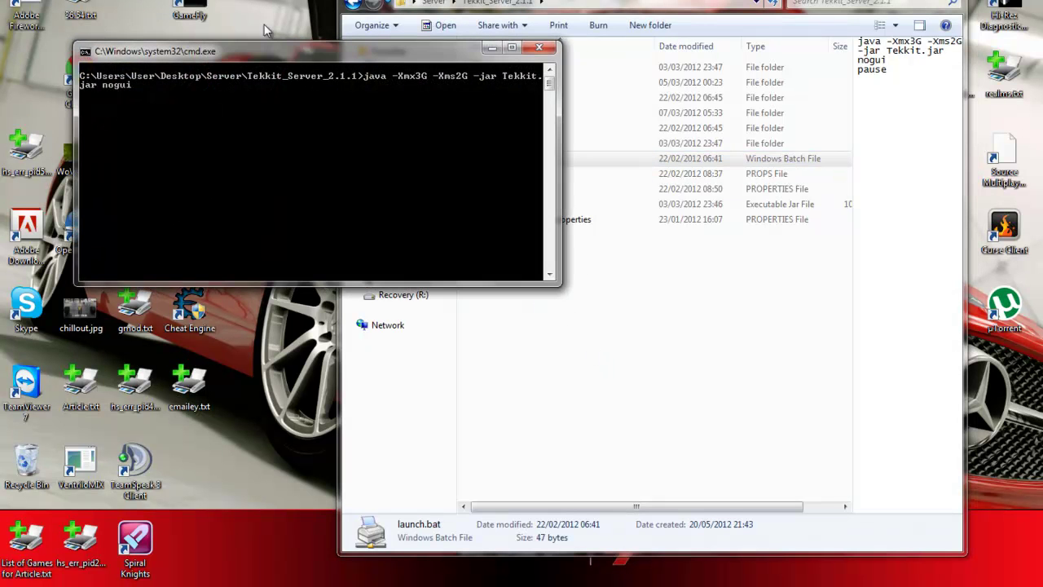
drag(226, 50, 217, 56)
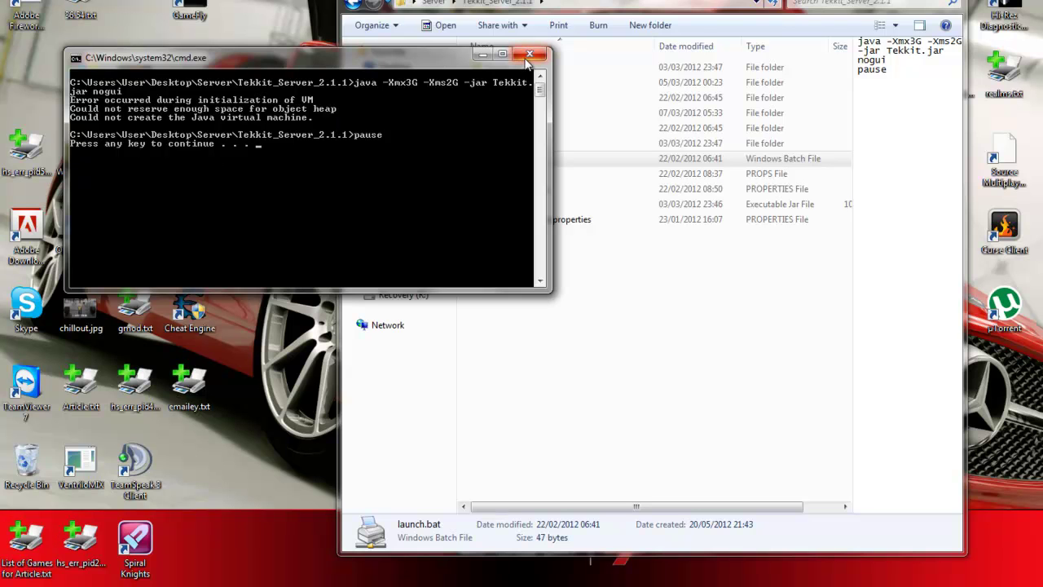
key(space)
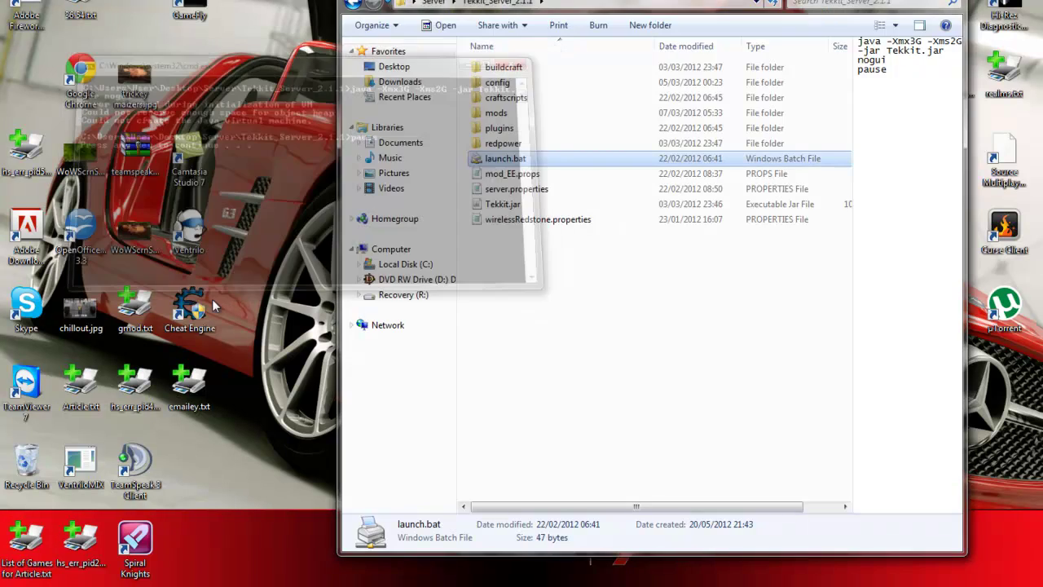
Switch to Chrome and open the "Could not create Java virtual machine" fix topic in the Technic forums' General Tekkit SMP board
key(alt+Tab)
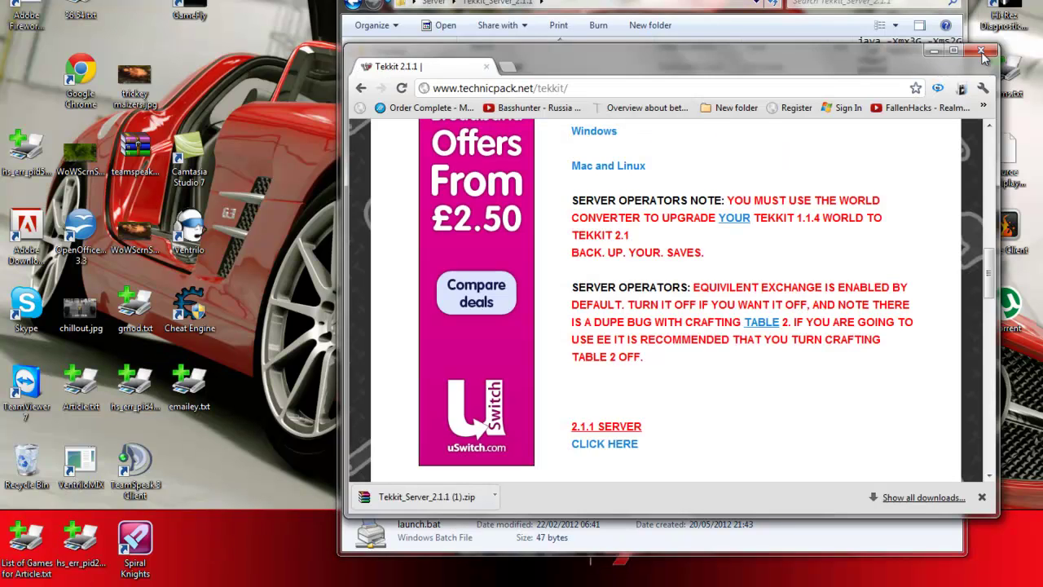
click(953, 51)
scroll(475, 206, up, 9)
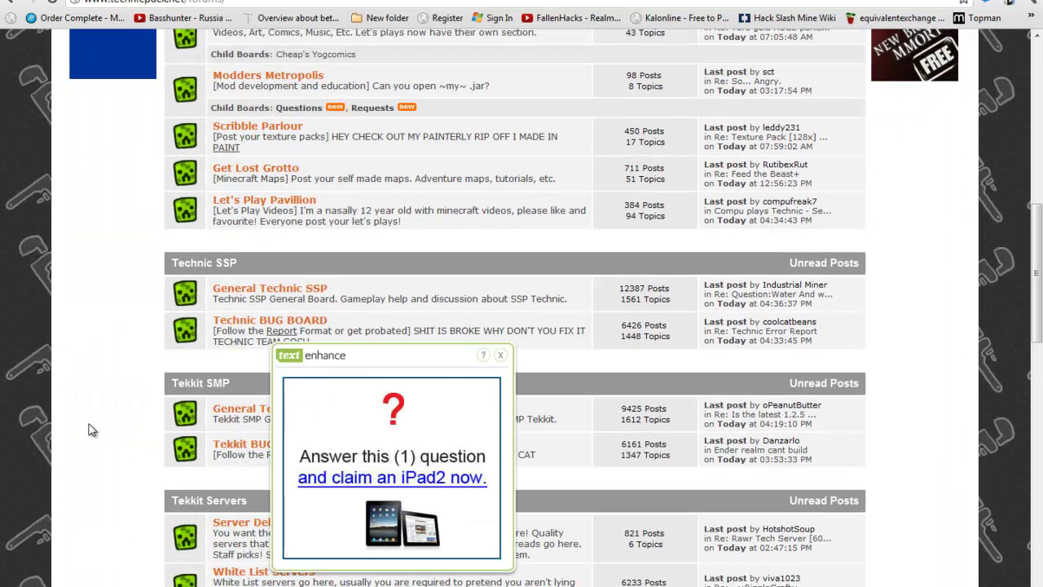
click(249, 411)
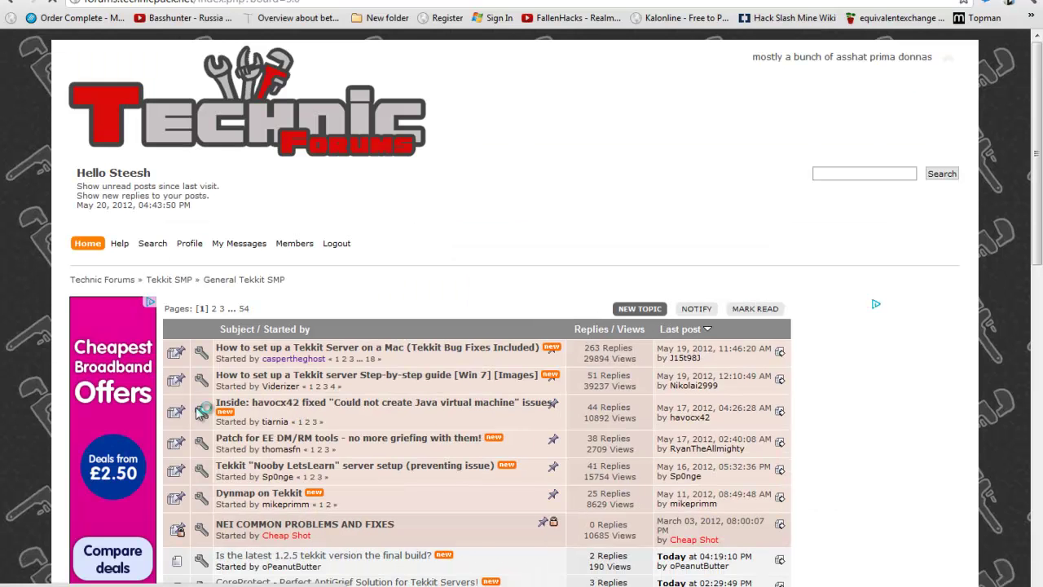
scroll(391, 329, down, 1)
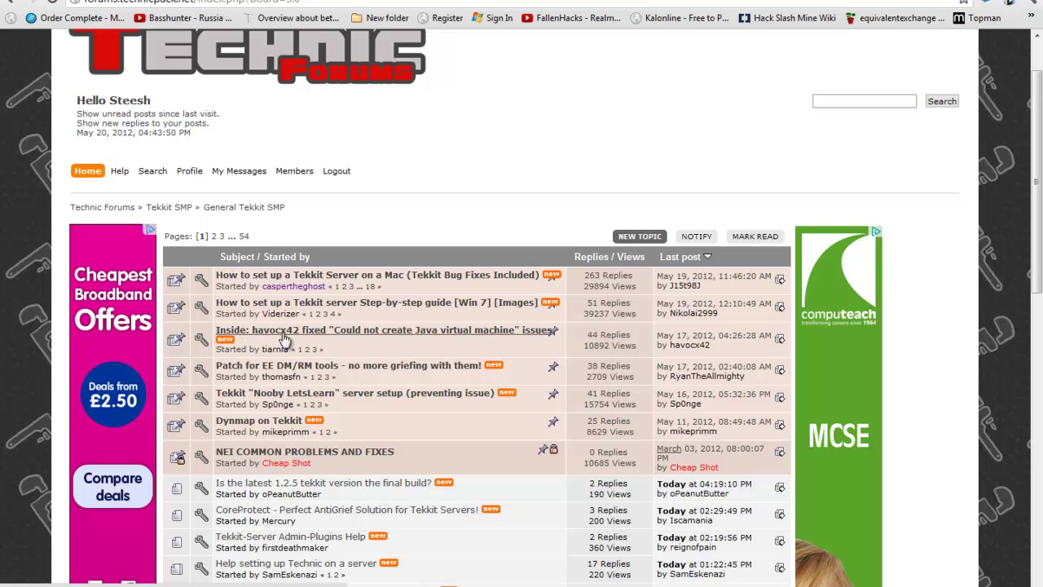
click(313, 335)
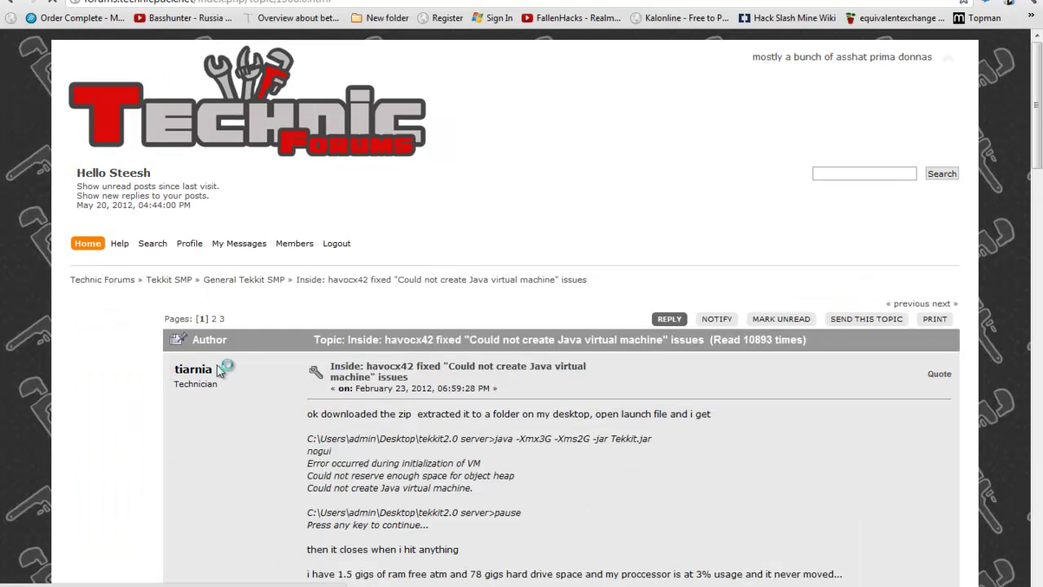
Copy the two-line replacement launch command with -Xmx1G and -Xms512M from the first reply in the forum topic
scroll(242, 349, down, 4)
scroll(297, 355, down, 1)
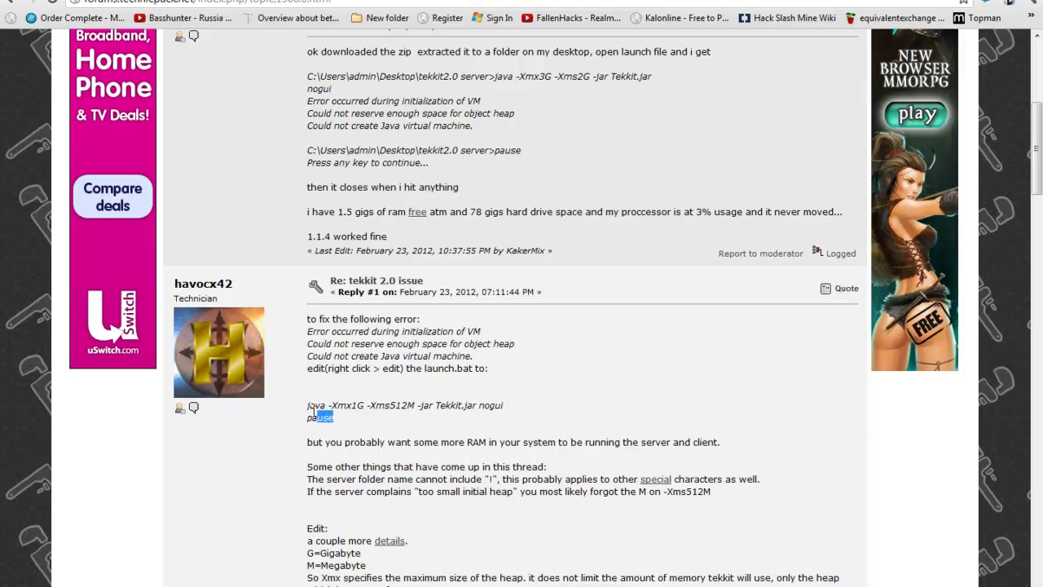
drag(312, 411, 308, 405)
right_click(336, 406)
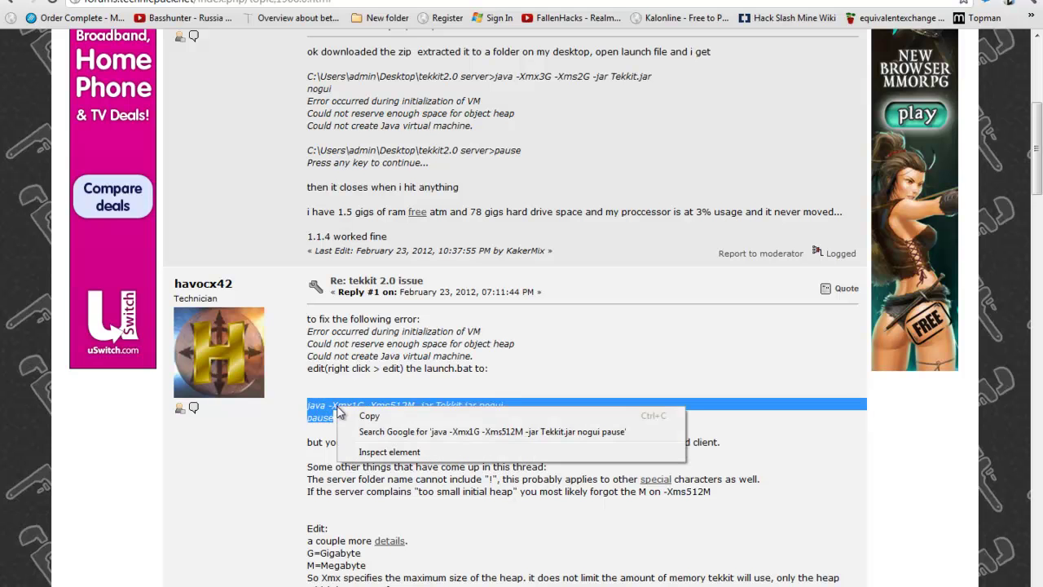
click(365, 415)
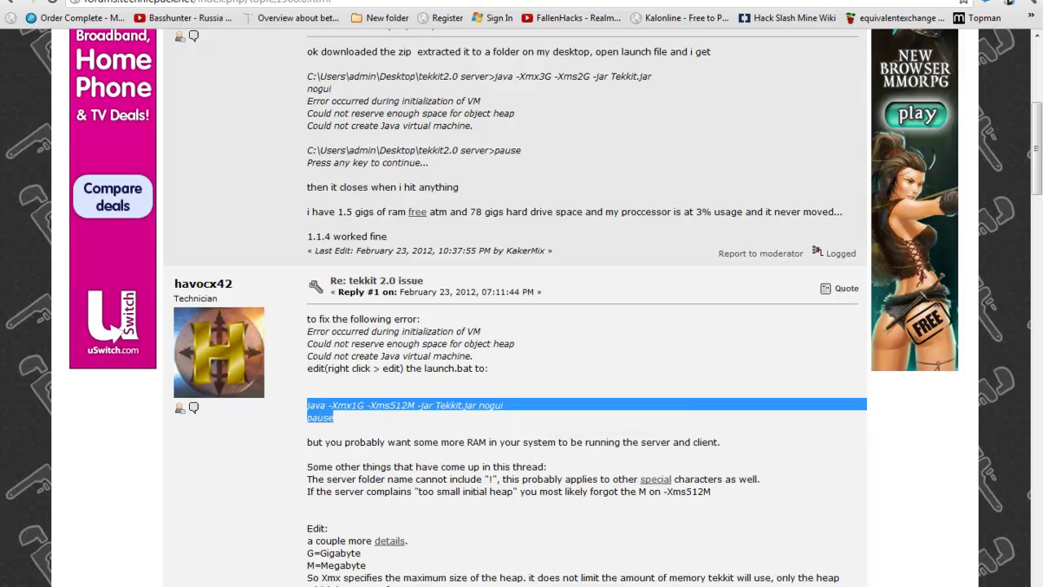
Switch to File Explorer, replace all of launch.bat's contents with the copied -Xmx1G -Xms512M command in Notepad, save and close it
key(alt+Tab)
click(489, 319)
right_click(560, 165)
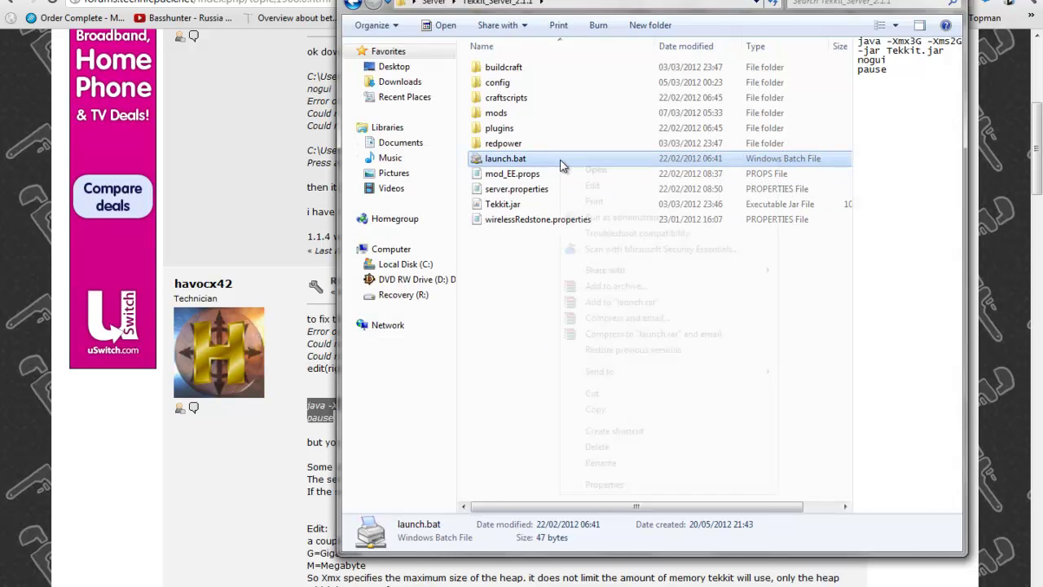
click(608, 186)
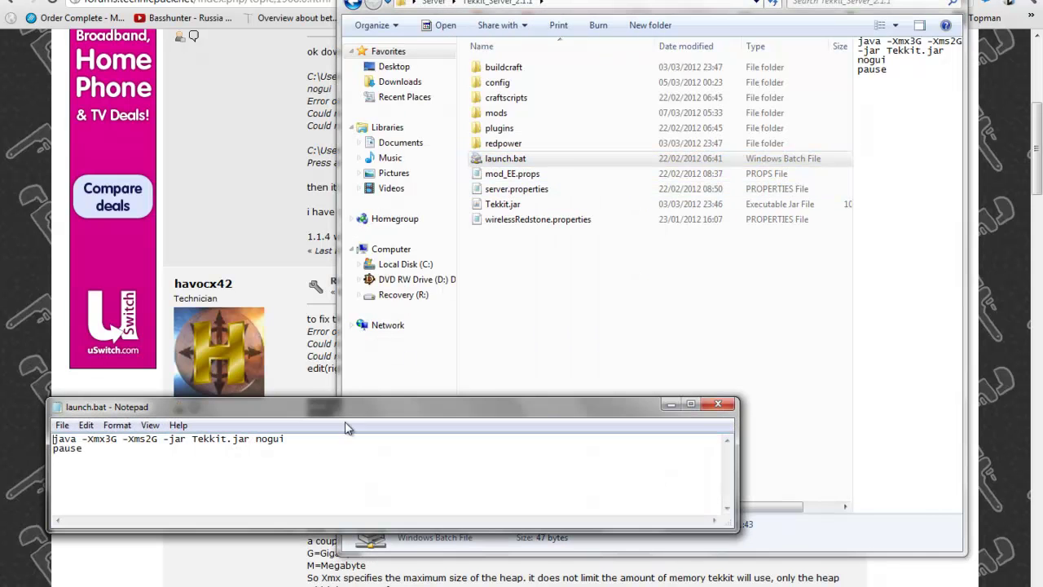
key(ctrl+a)
key(ctrl+v)
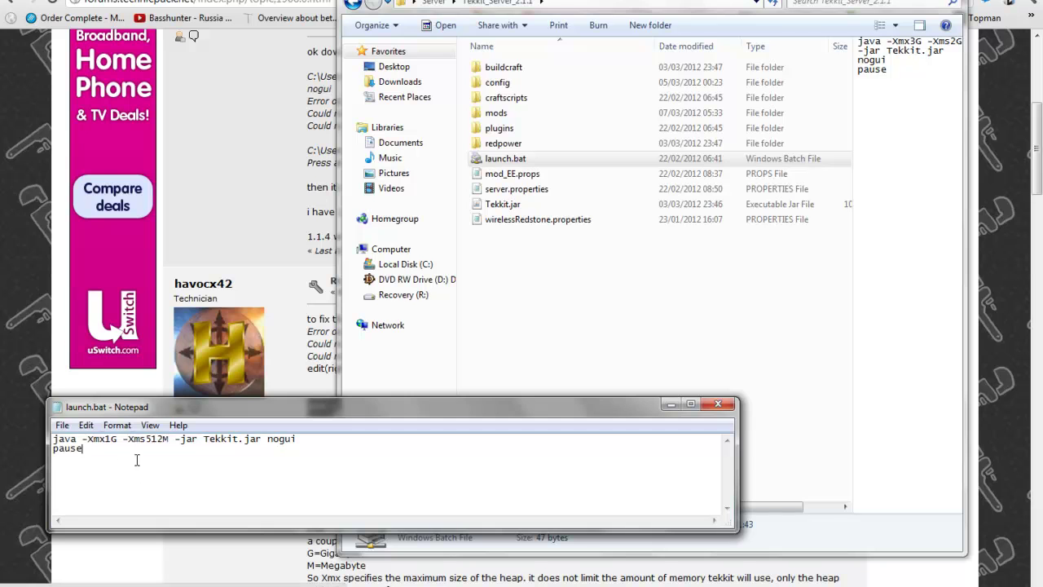
click(61, 424)
click(78, 473)
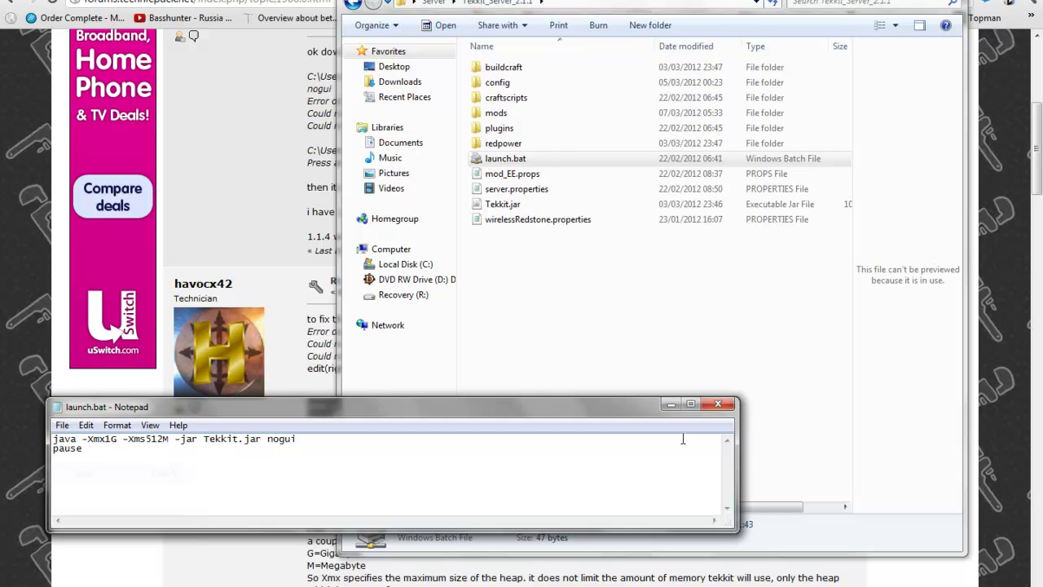
click(718, 403)
Test-run launch.bat and close its console, then delete [2]AdvancedMachines_3.6_bukkit.zip from the mods folder
double_click(581, 159)
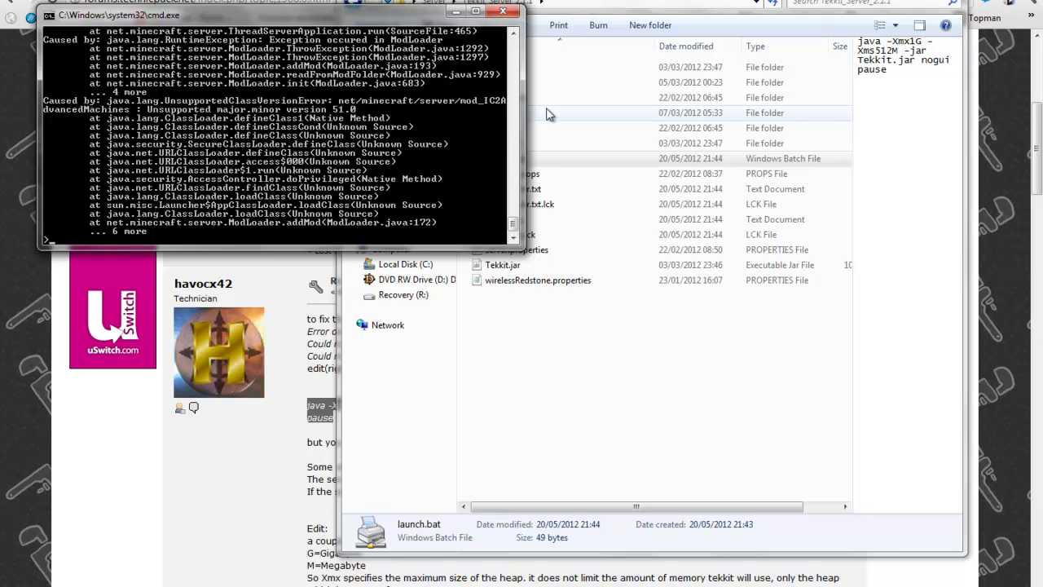
click(503, 11)
double_click(498, 113)
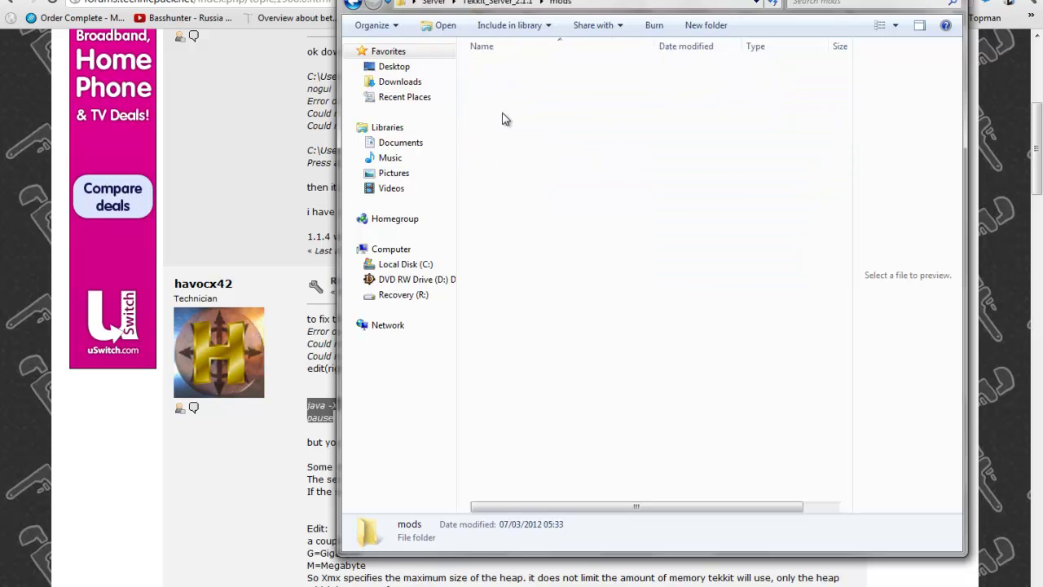
click(533, 159)
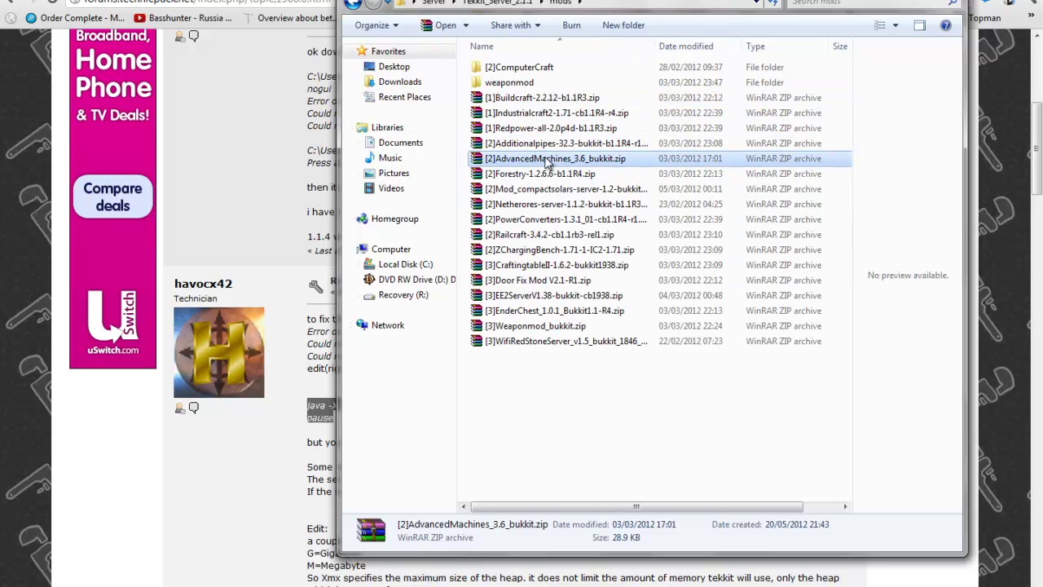
key(Delete)
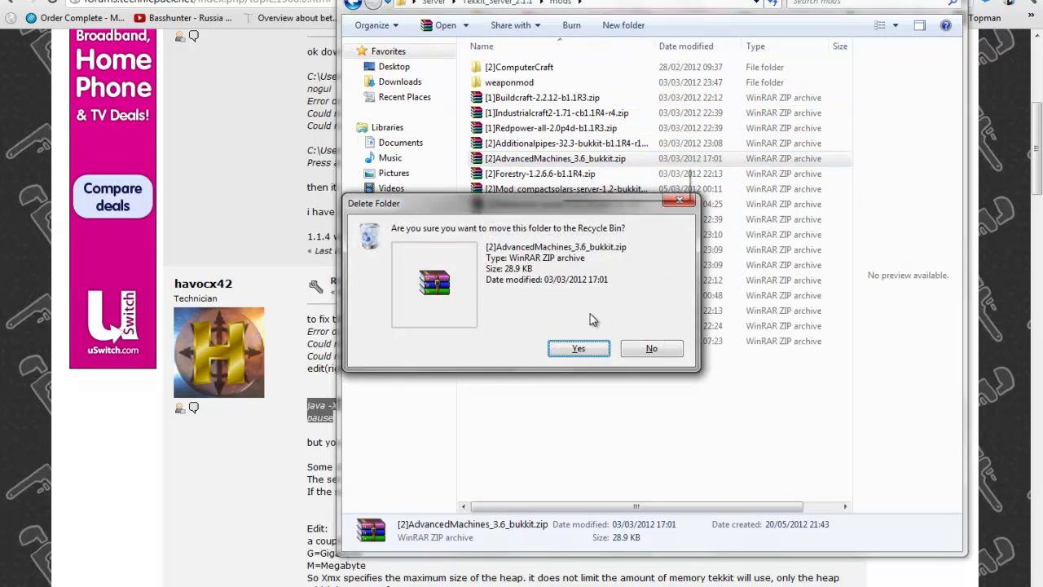
click(571, 348)
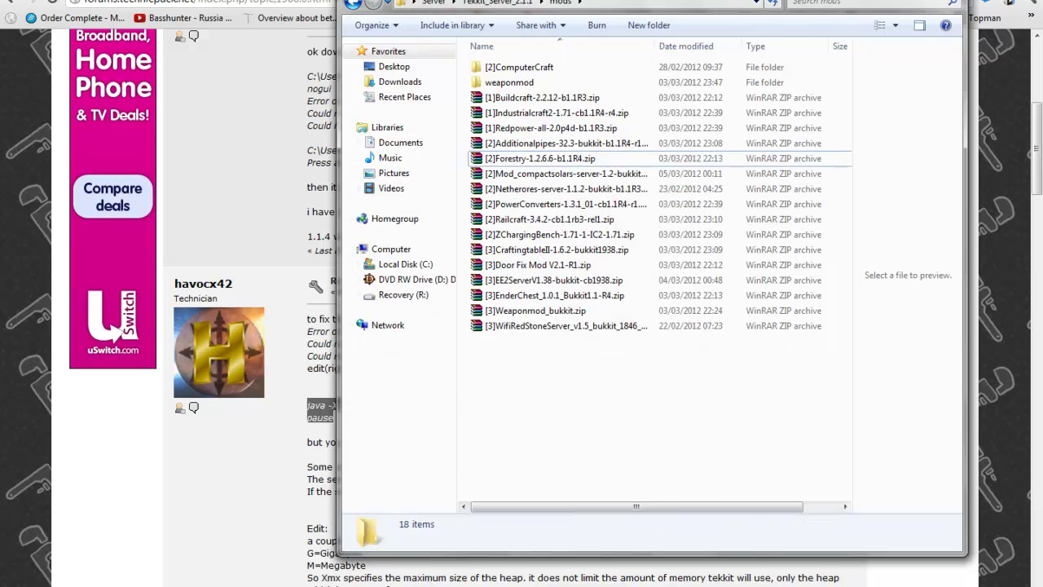
Return to the Tekkit_Server_2.1.1 folder, run launch.bat and move the server console clear of the file list
click(352, 3)
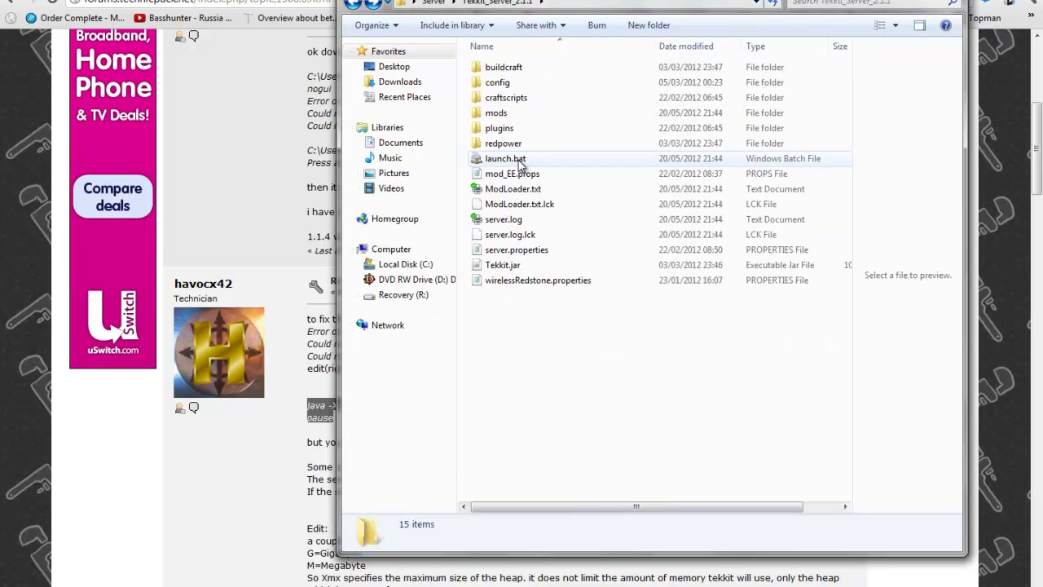
double_click(505, 158)
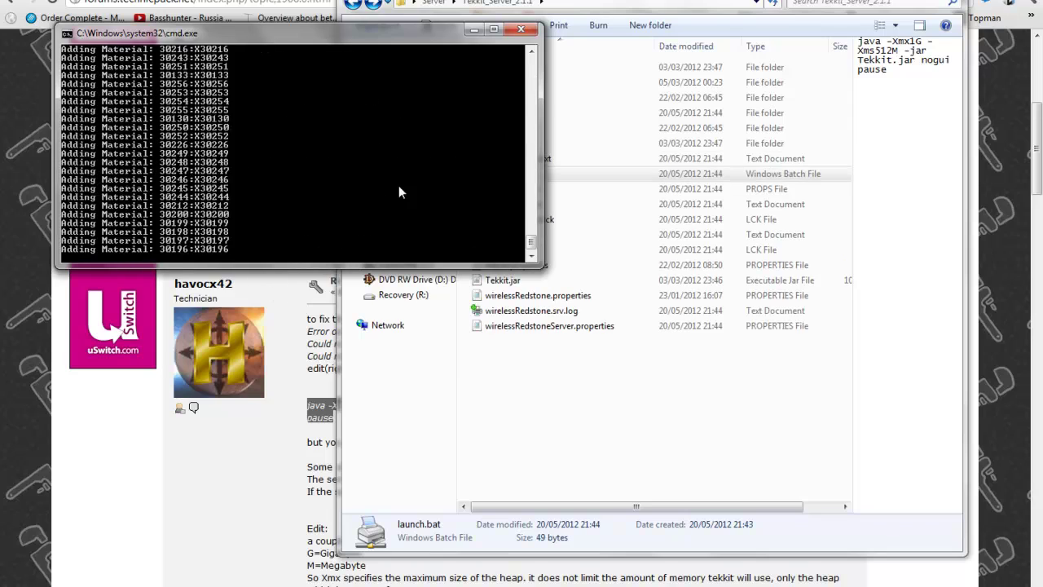
drag(343, 32, 340, 134)
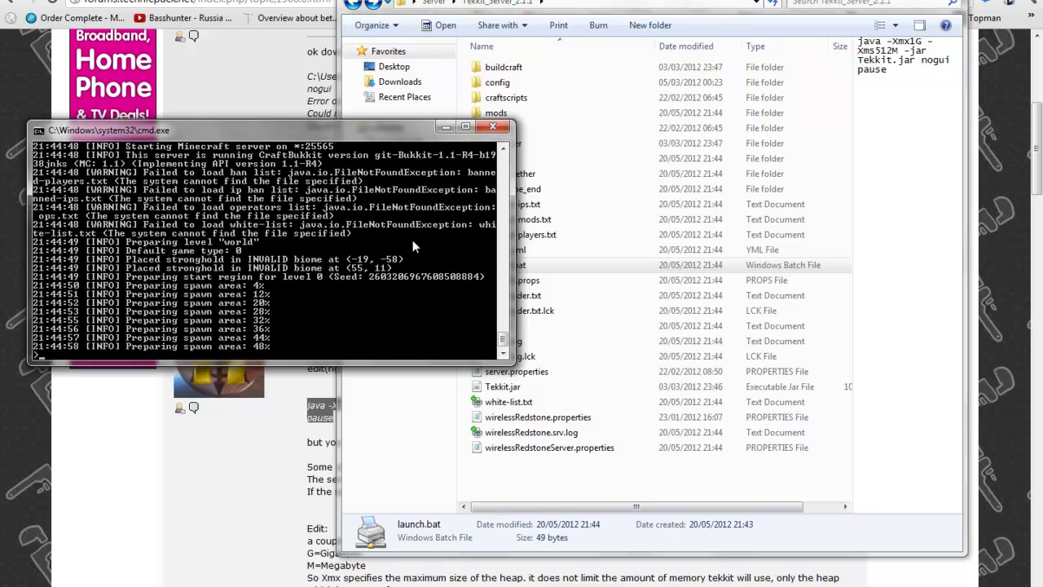
drag(402, 132, 398, 332)
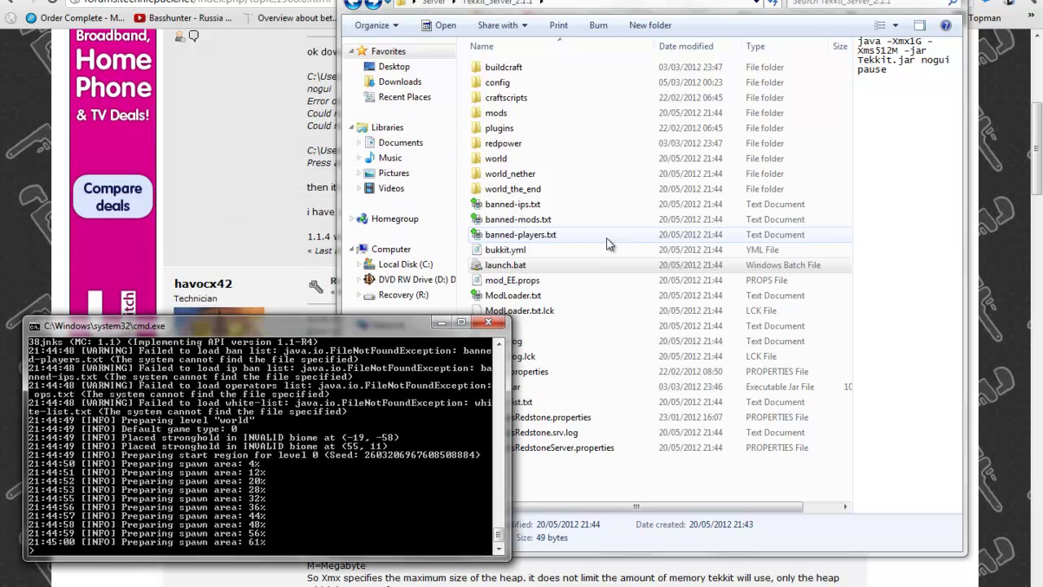
Open server.properties in Notepad, minimize the server console and maximize the Notepad window
click(521, 234)
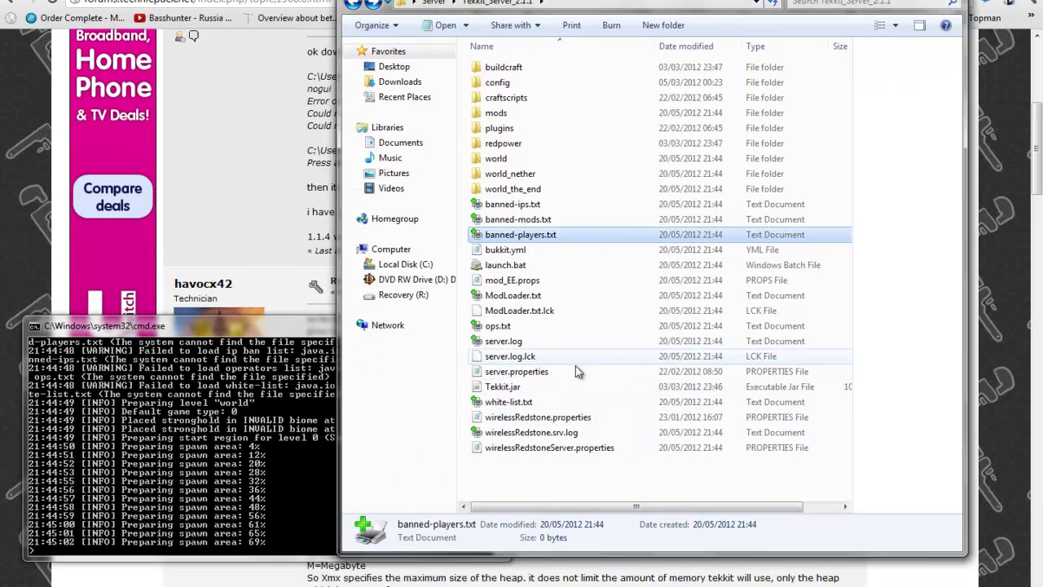
double_click(522, 372)
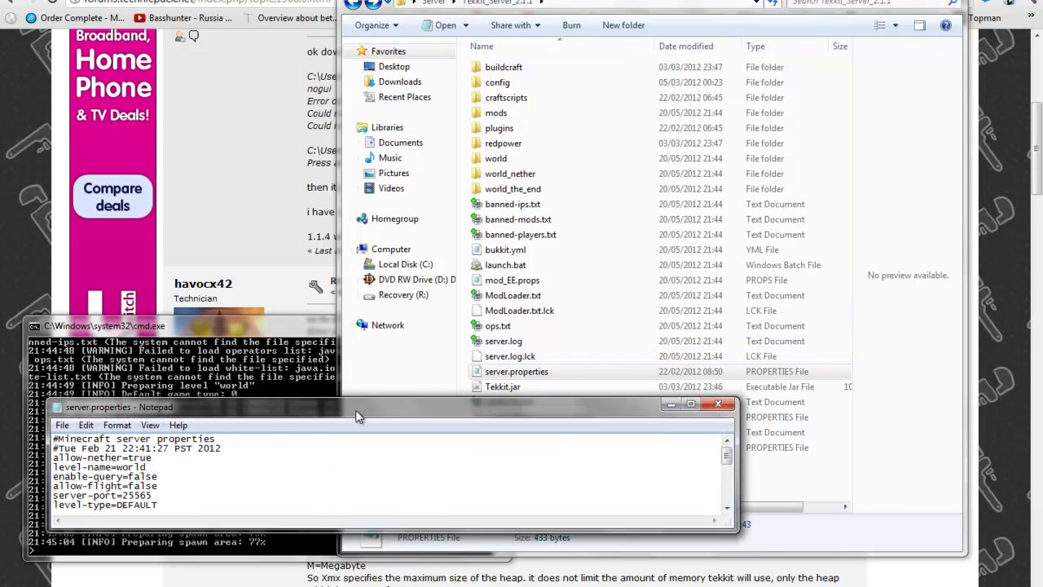
drag(373, 401, 526, 343)
scroll(401, 418, down, 1)
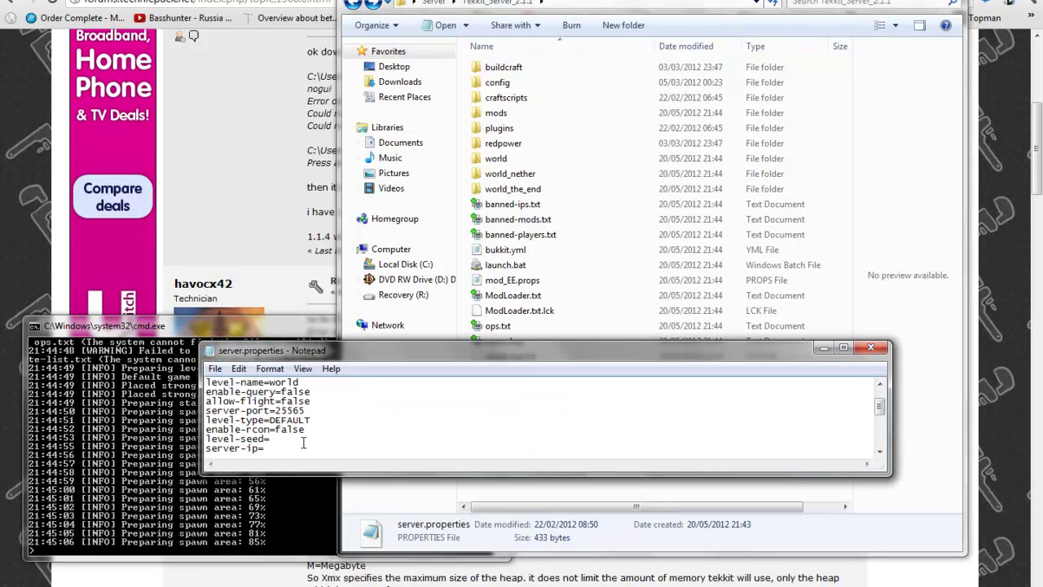
scroll(303, 442, down, 1)
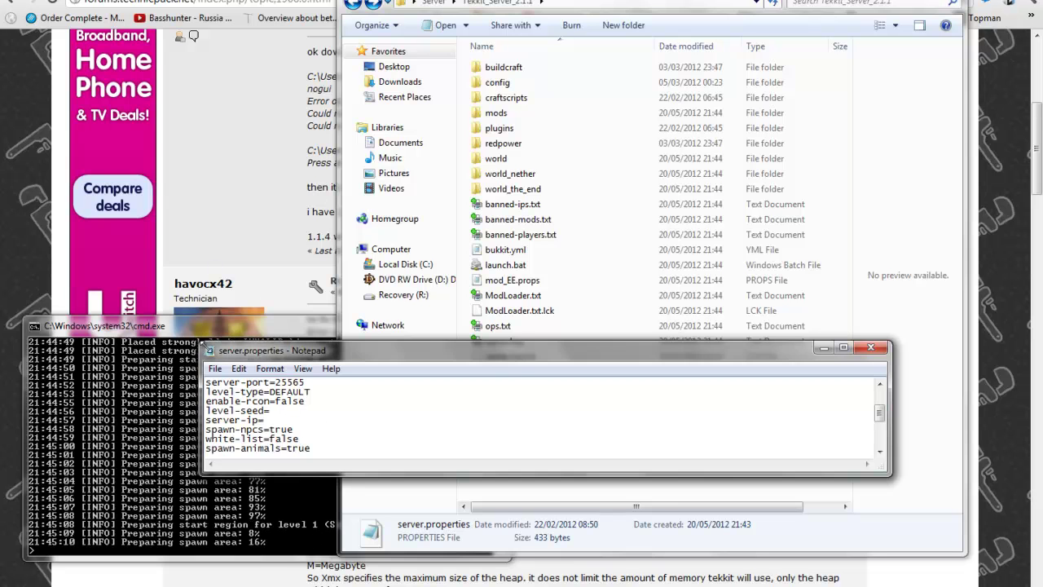
click(269, 505)
click(442, 324)
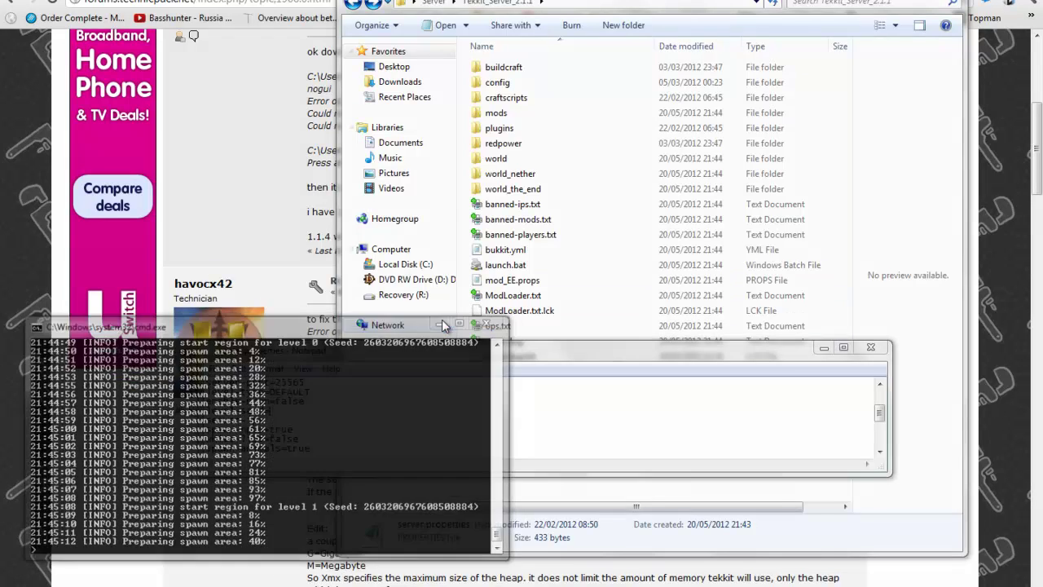
click(843, 347)
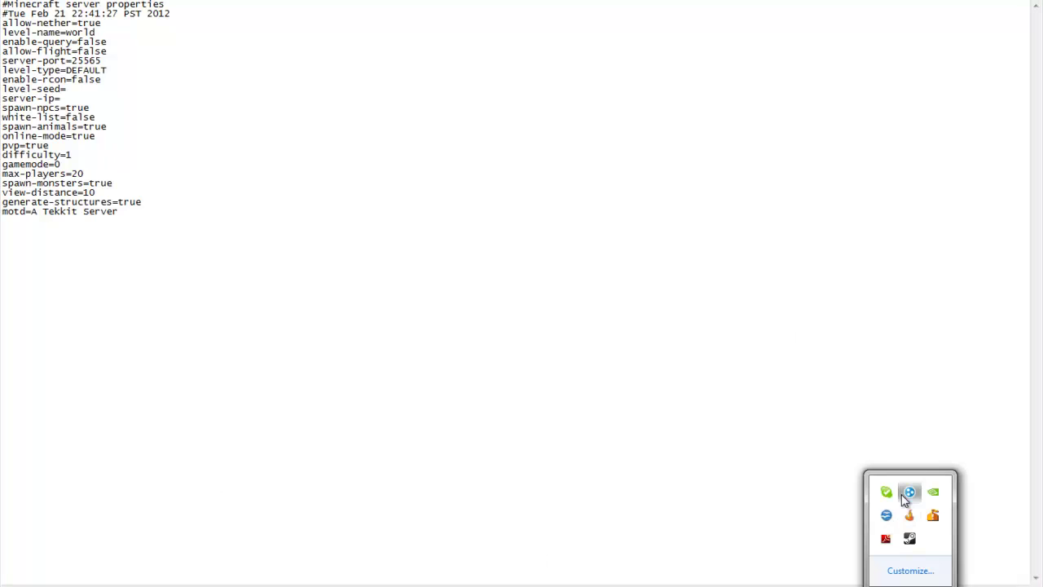
Look up the machine's IPv4 address in LogMeIn Hamachi and set server-ip to 5.231.24.198 in server.properties
click(909, 492)
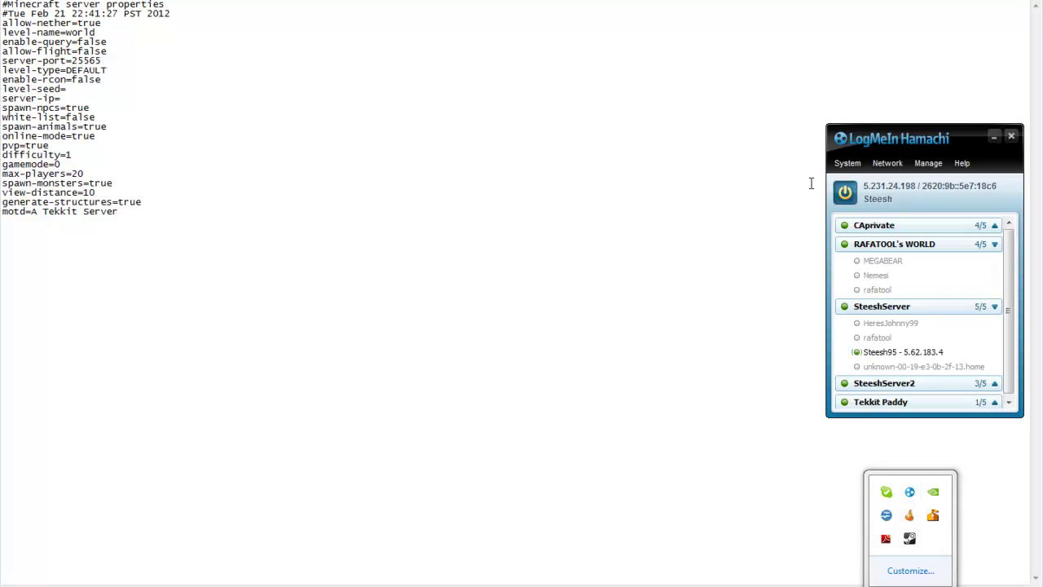
click(64, 95)
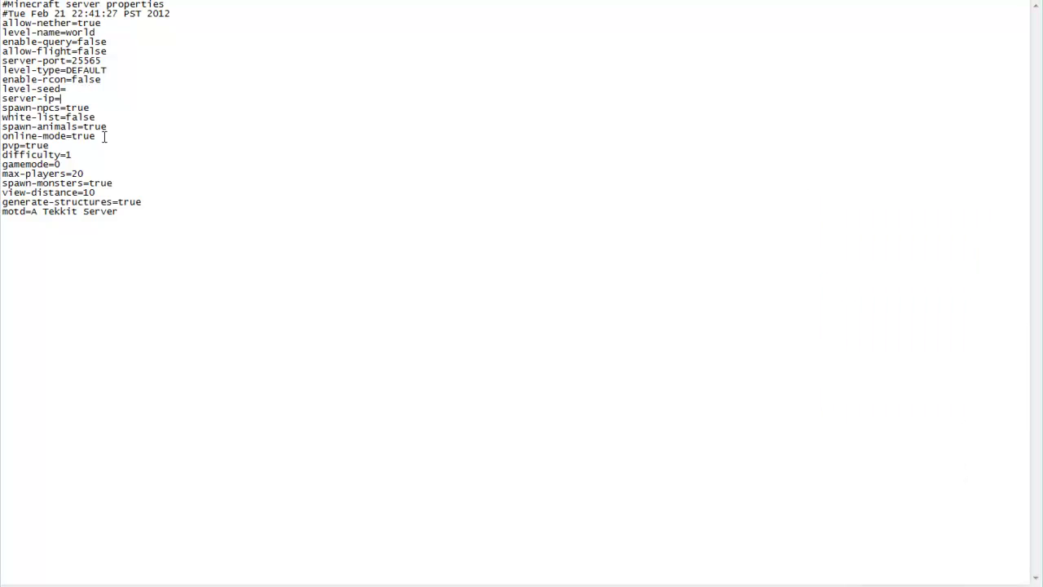
text(5.231.)
key(alt+Tab)
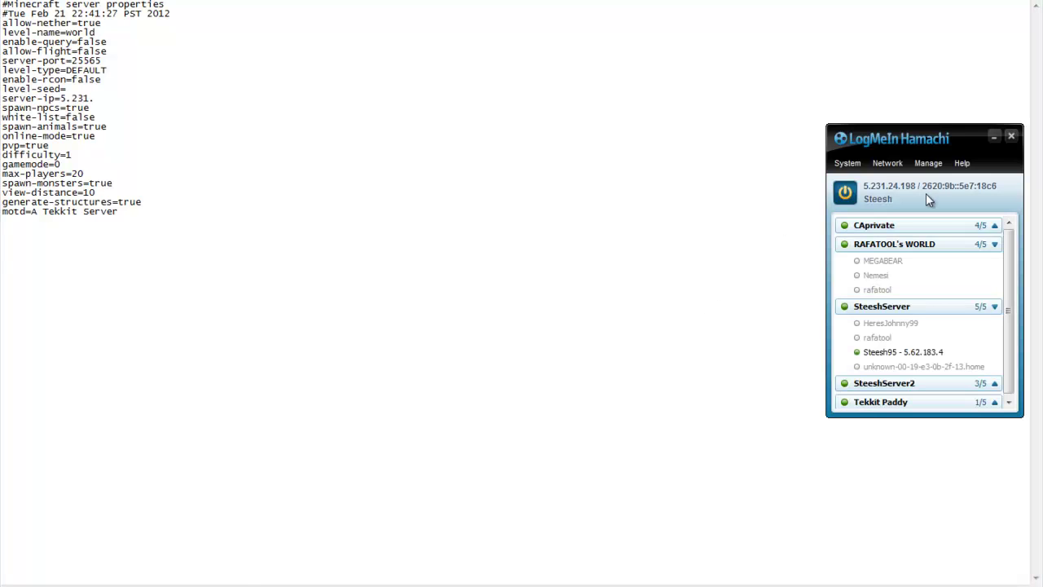
click(102, 99)
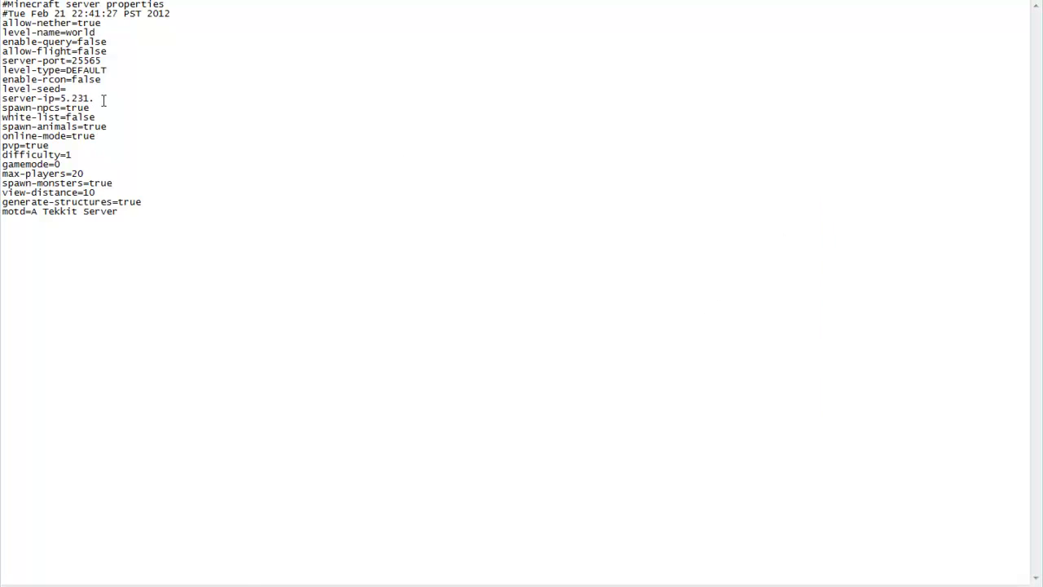
text(24.198)
Set allow-flight to true in server.properties, then save and close the file
click(146, 201)
click(101, 52)
key(BackSpace)
key(BackSpace)
text(tr)
drag(107, 71, 67, 71)
click(189, 106)
click(4, 2)
click(38, 39)
key(alt+F4)
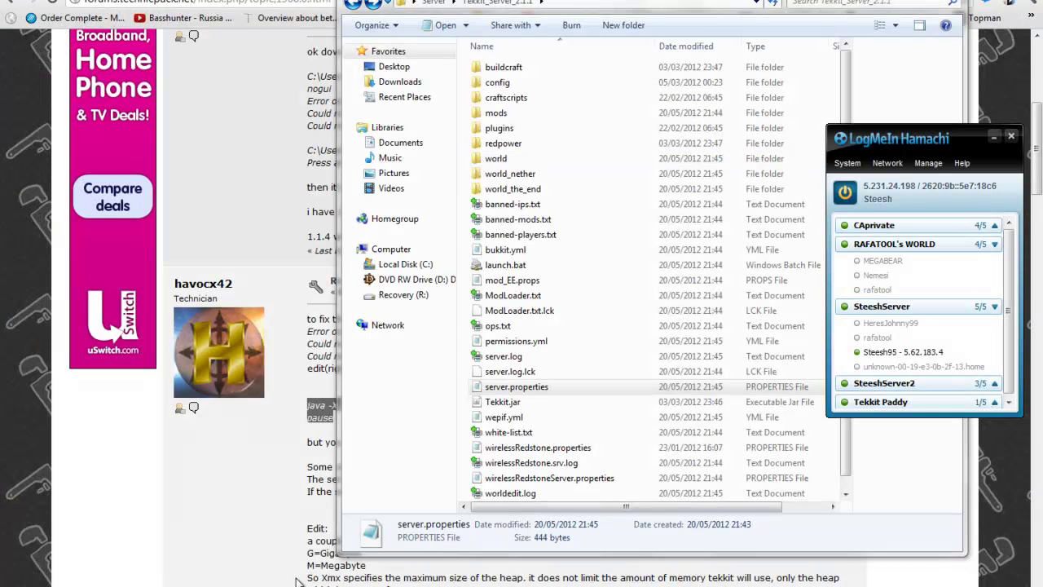
Shut down the running server with the stop command in its console and dismiss the console window
key(alt+Tab)
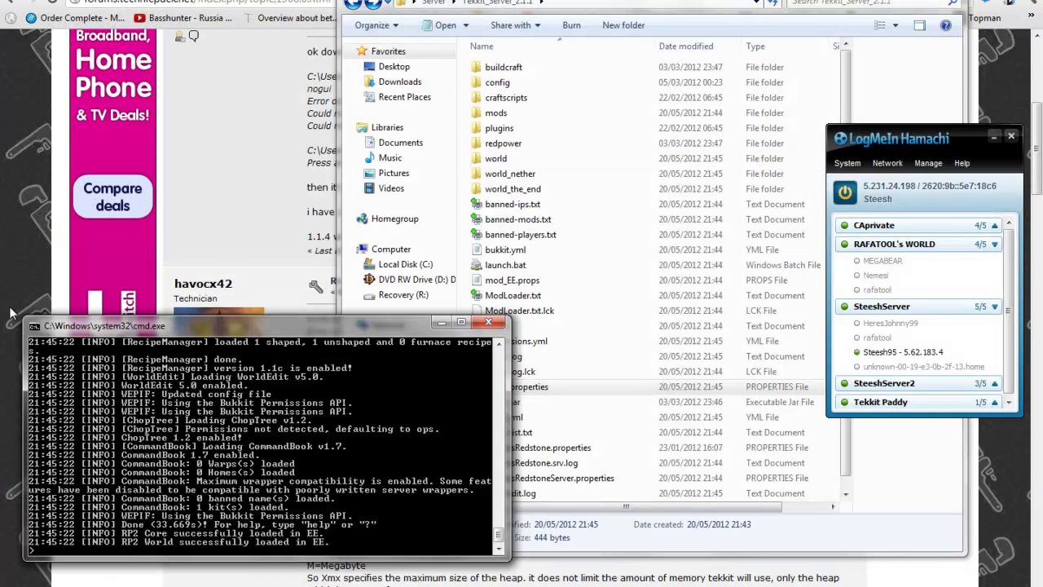
drag(167, 329, 170, 279)
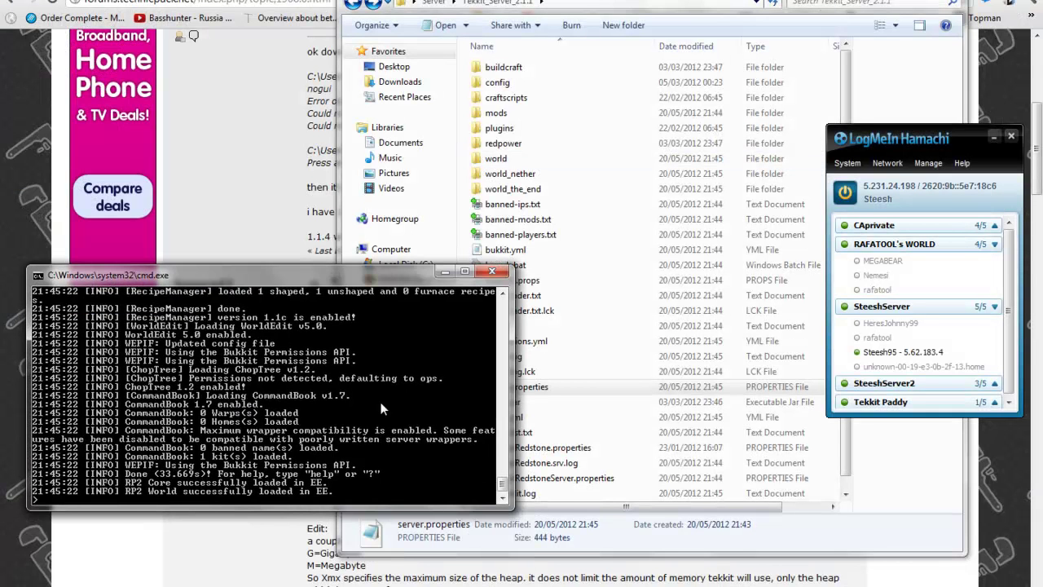
text(stop)
key(Return)
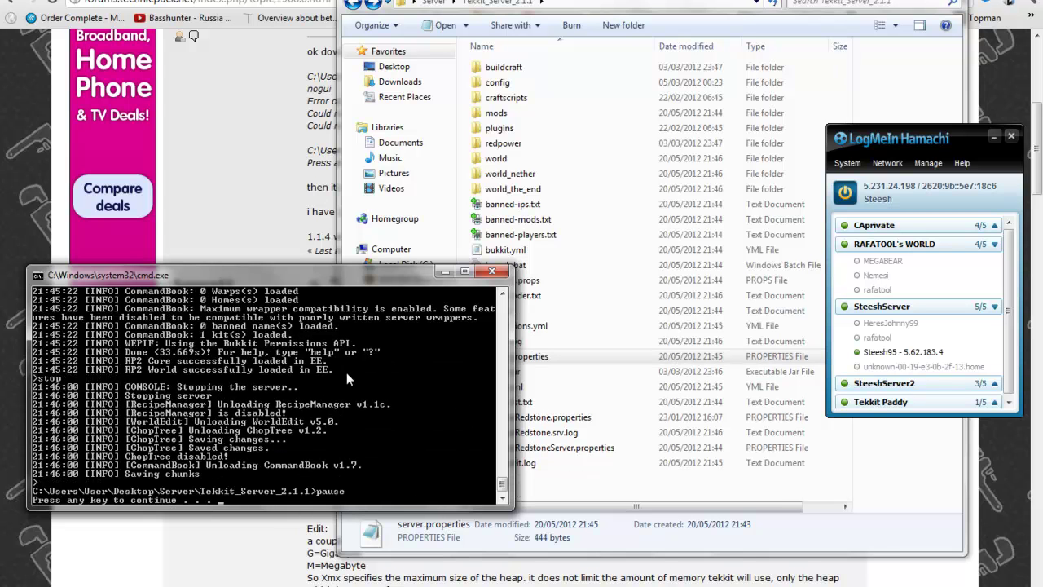
key(Return)
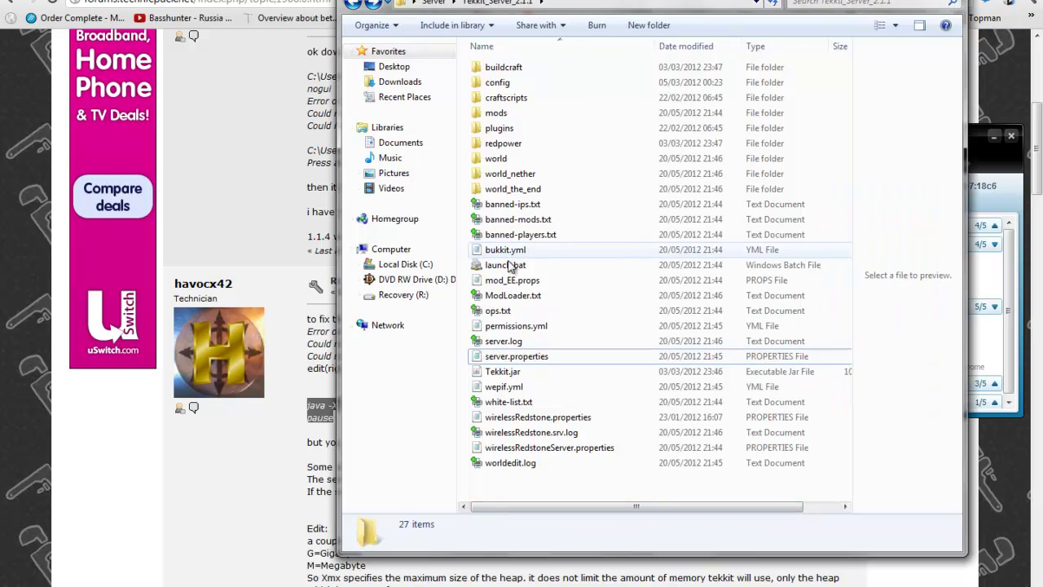
Open ops.txt from the server folder, enter the server owner's player name as operator, then save and close it
click(509, 312)
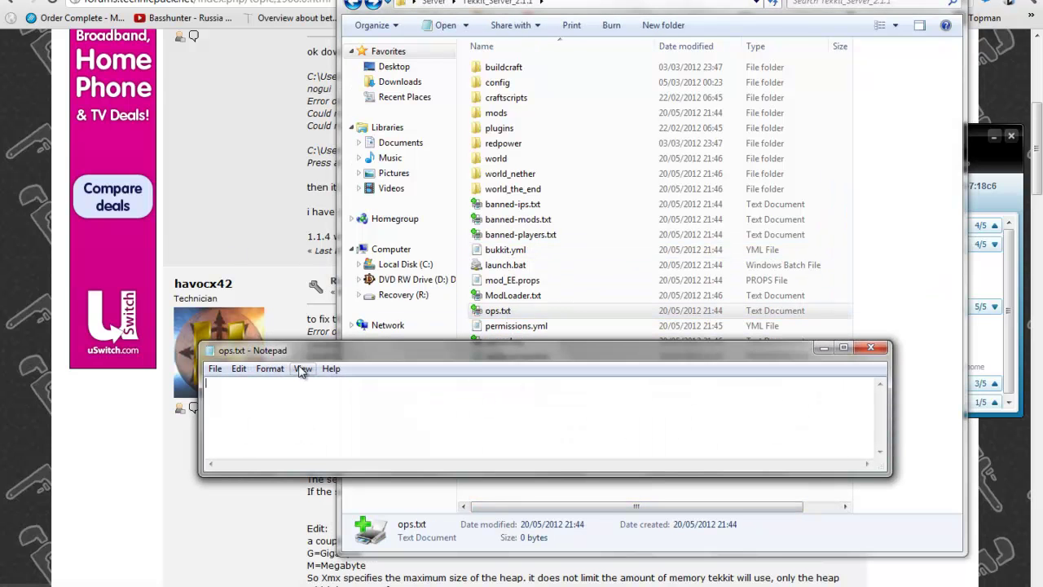
text(Steesh)
click(215, 368)
click(237, 416)
click(870, 348)
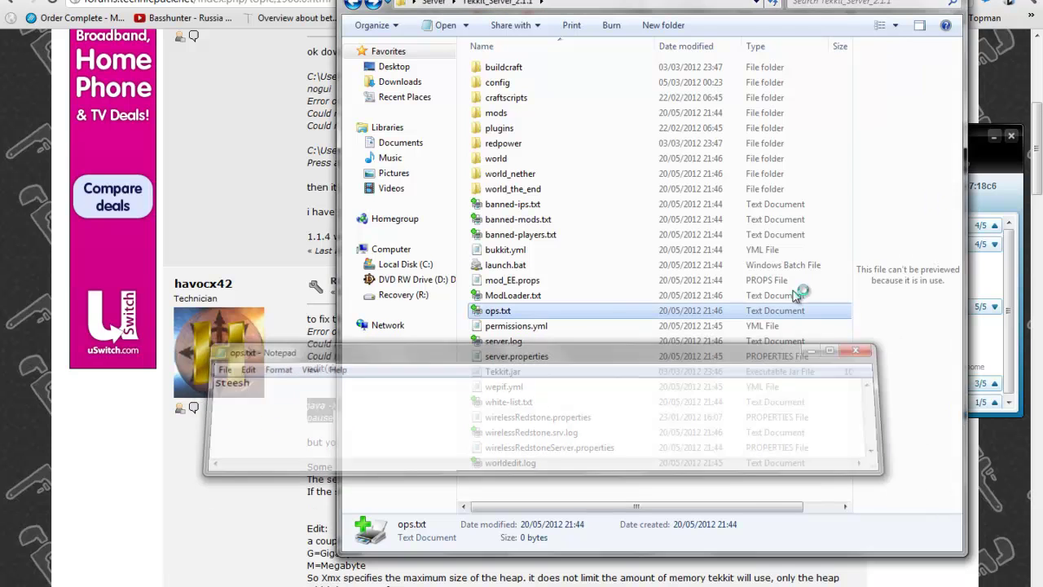
Restart the server from launch.bat, move its console aside and minimize the File Explorer window
click(552, 267)
double_click(550, 269)
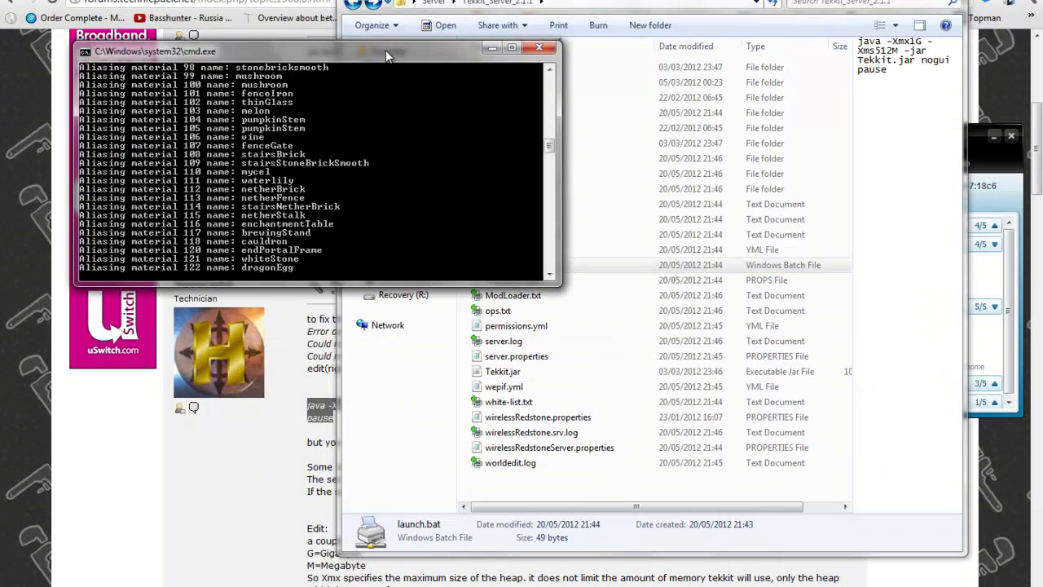
drag(385, 49, 236, 80)
key(super+Down)
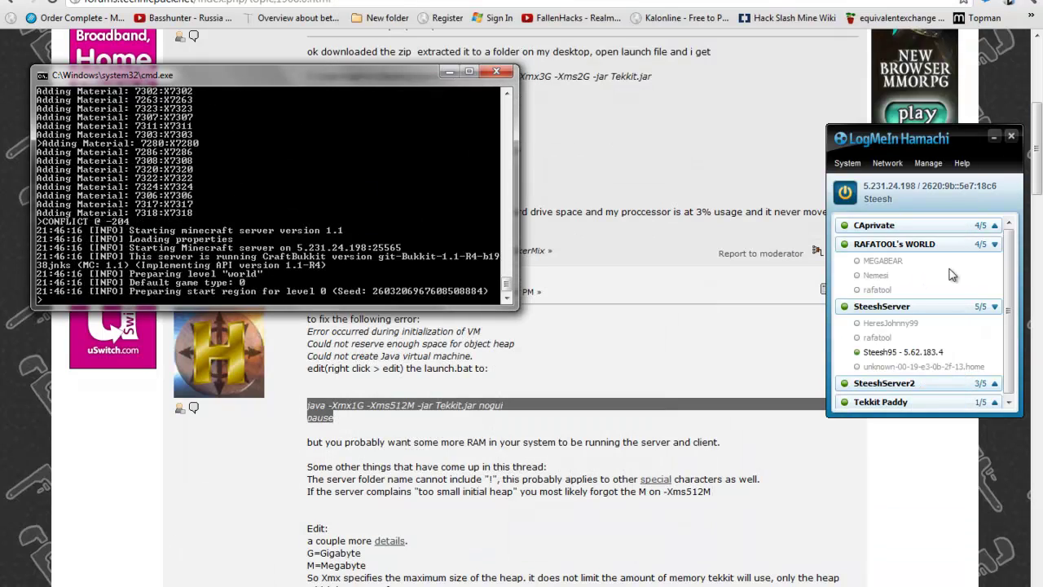
Collapse the expanded network member lists in Hamachi, then minimize Hamachi and the browser window to clear the desktop
click(996, 249)
click(995, 248)
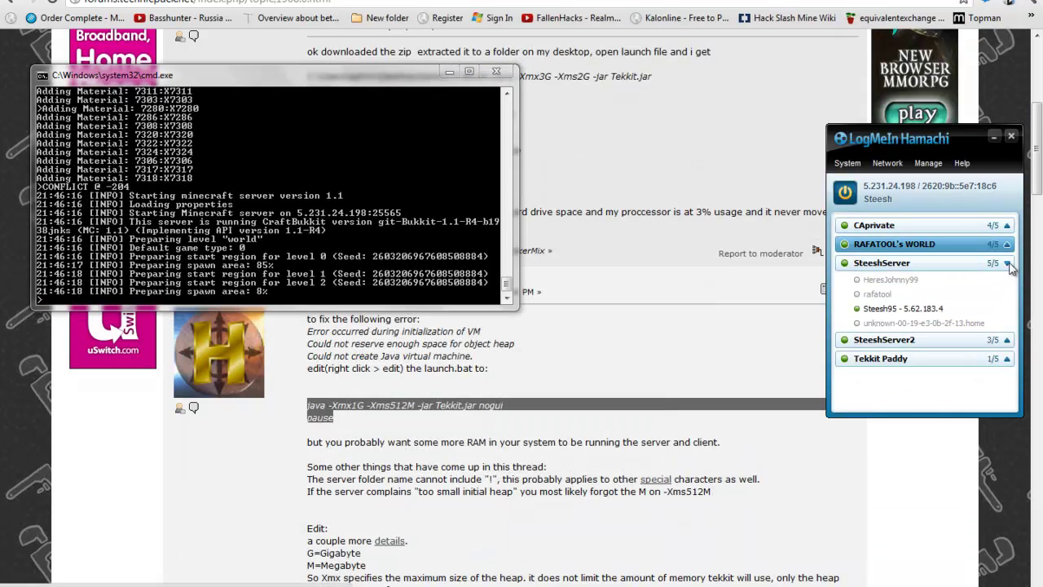
click(994, 263)
click(996, 139)
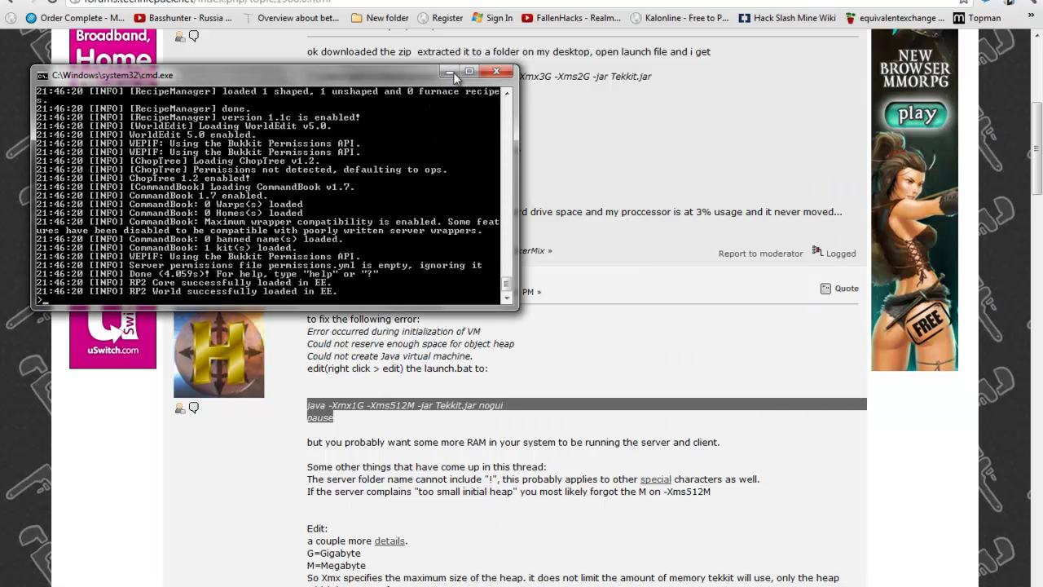
key(super+Down)
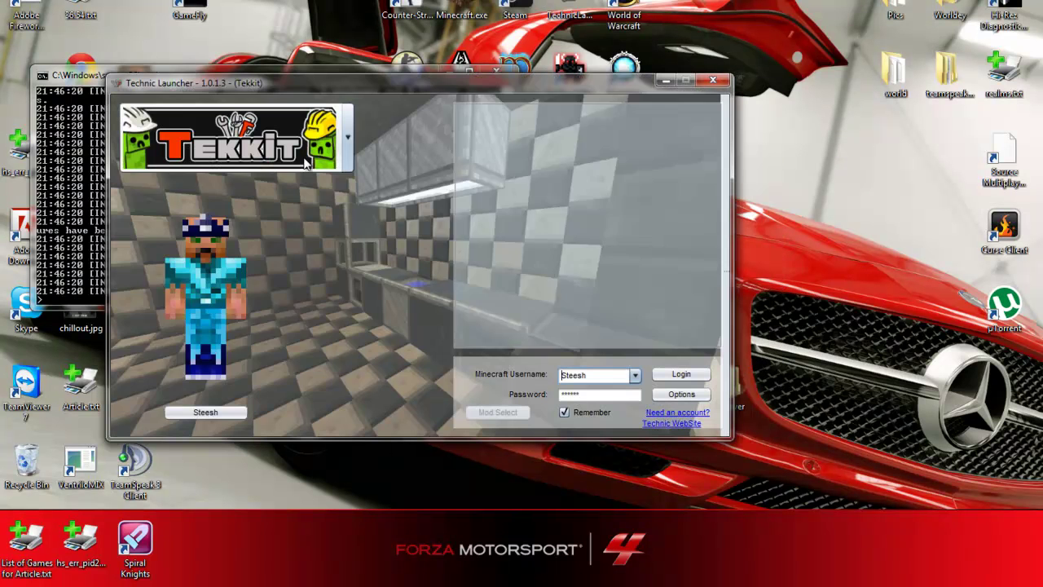
Select the Tekkit modpack in the Technic Launcher and log in with the remembered account
click(305, 162)
scroll(248, 228, up, 1)
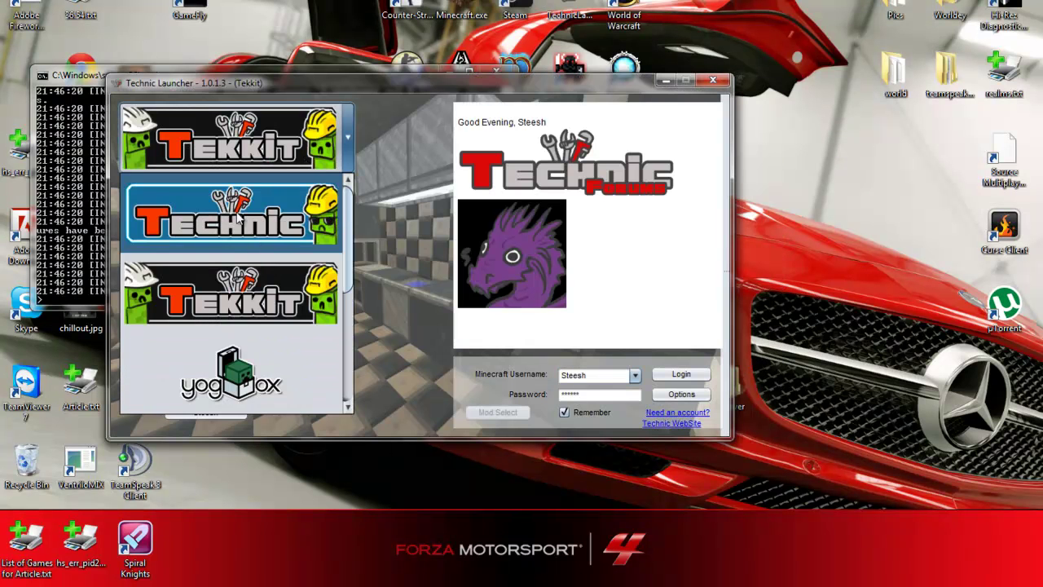
click(231, 305)
click(672, 375)
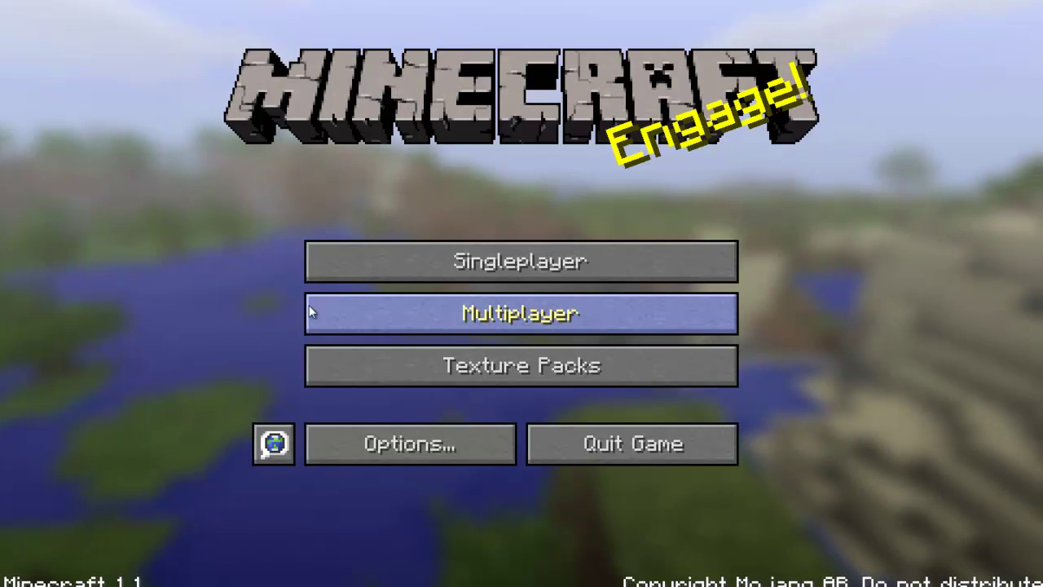
Open the multiplayer server list and join the Tekkit Me server at 5.231.24.198
click(309, 308)
click(364, 156)
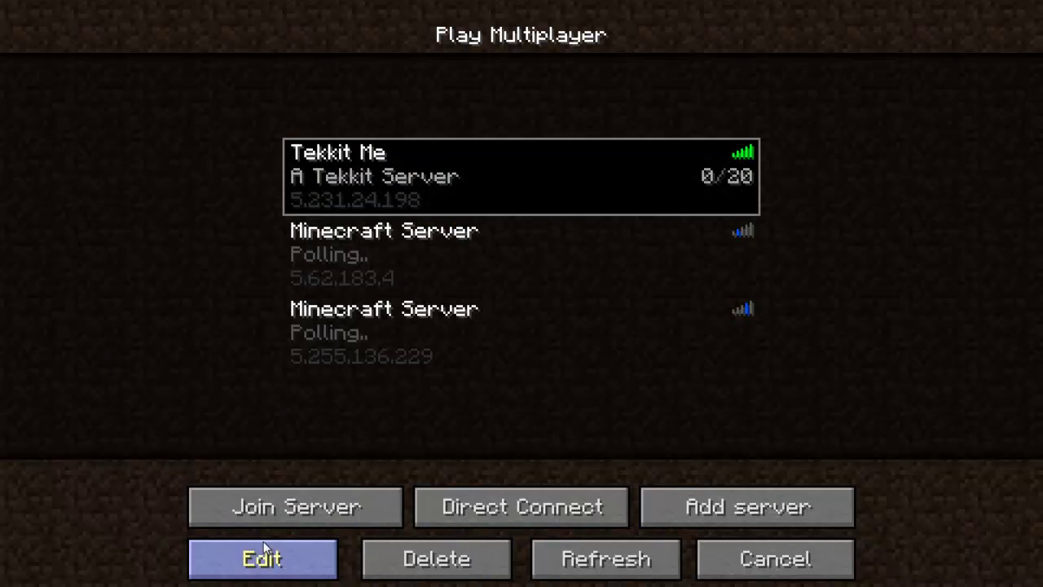
click(270, 521)
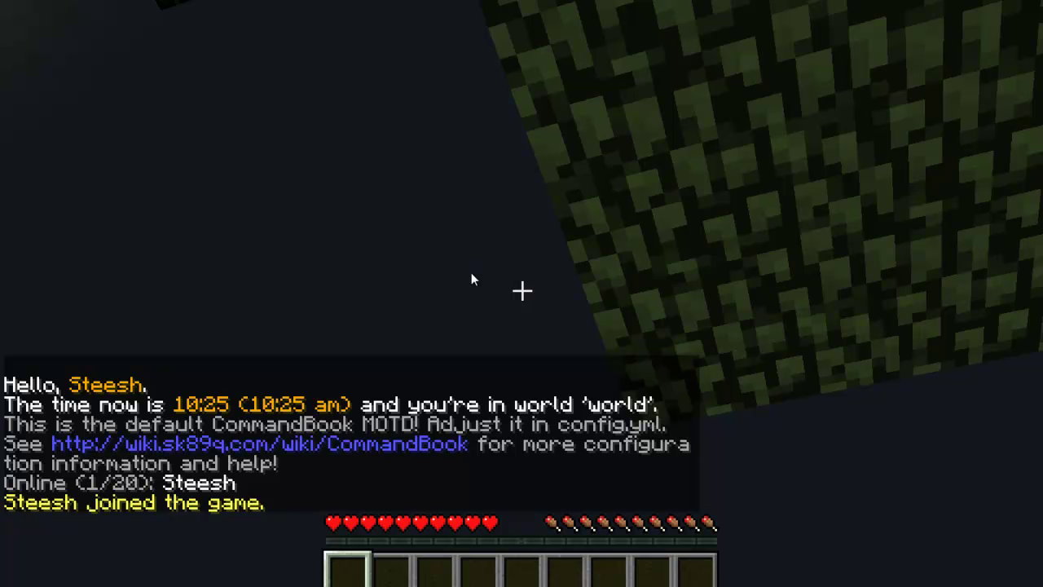
View the player inventory with its item list, and open the NEI options from it
key(e)
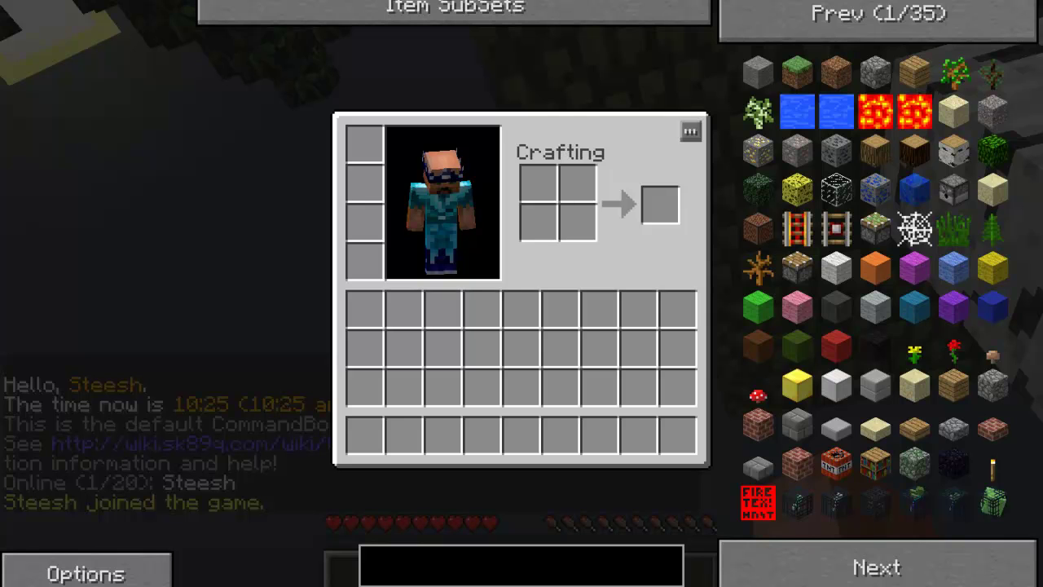
key(e)
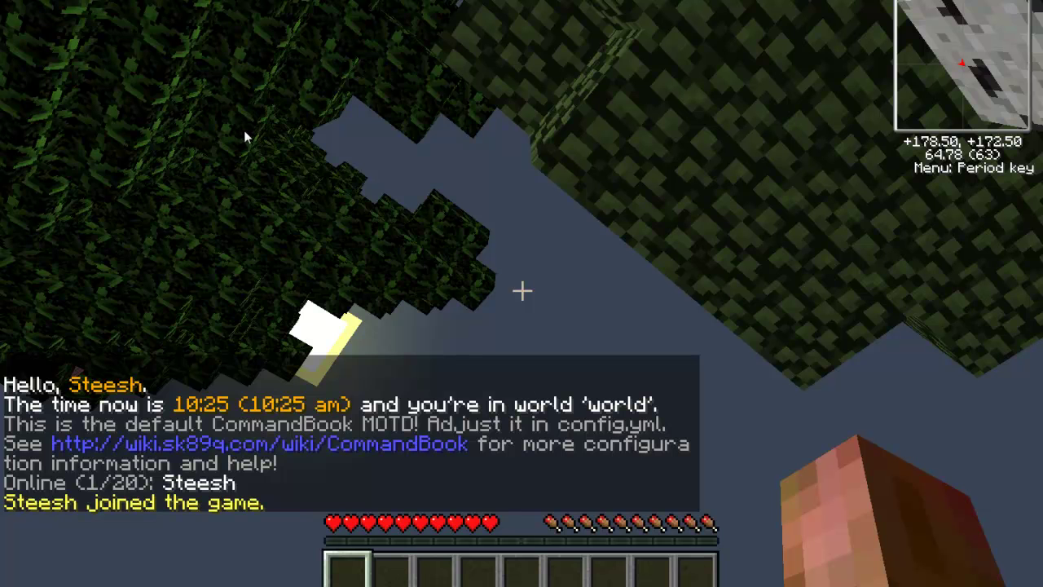
key(e)
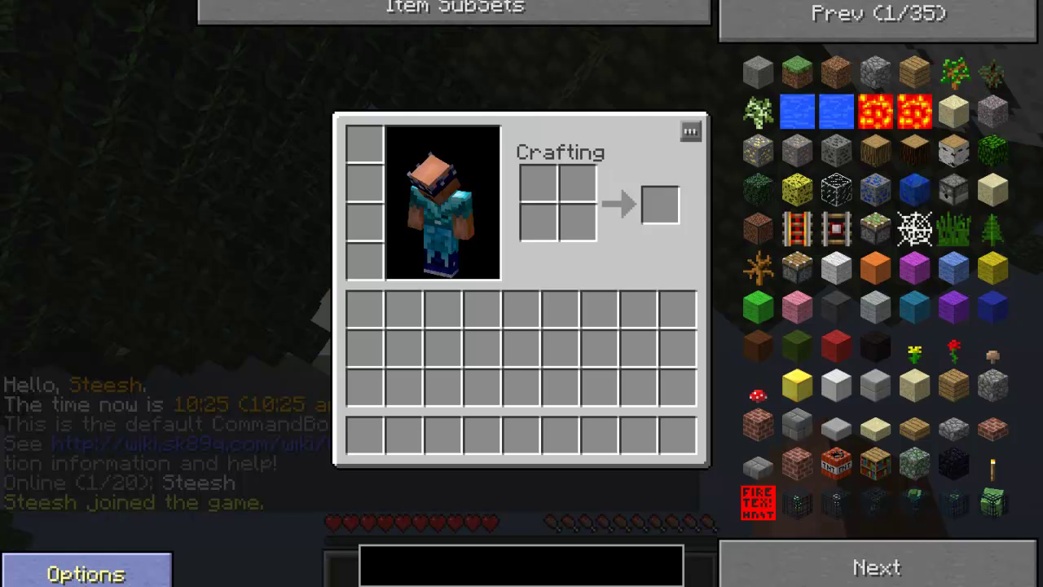
click(1010, 136)
click(85, 573)
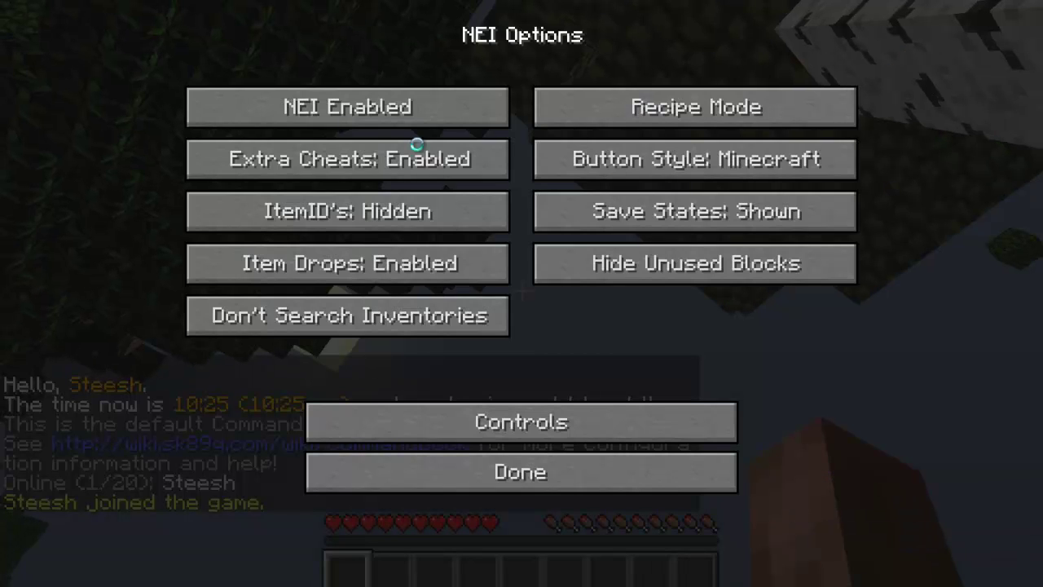